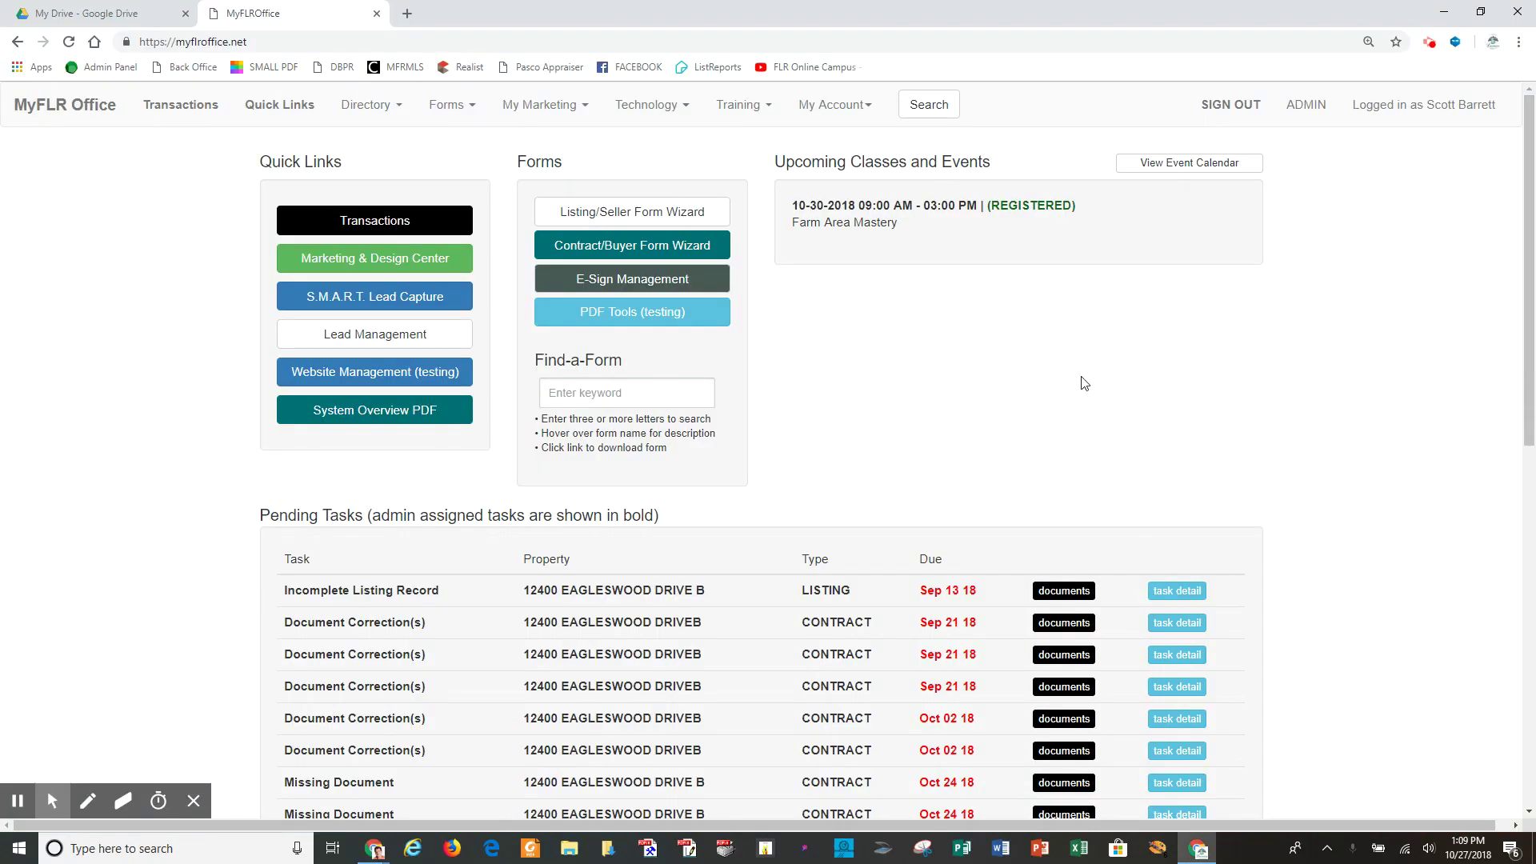
pyautogui.click(172, 106)
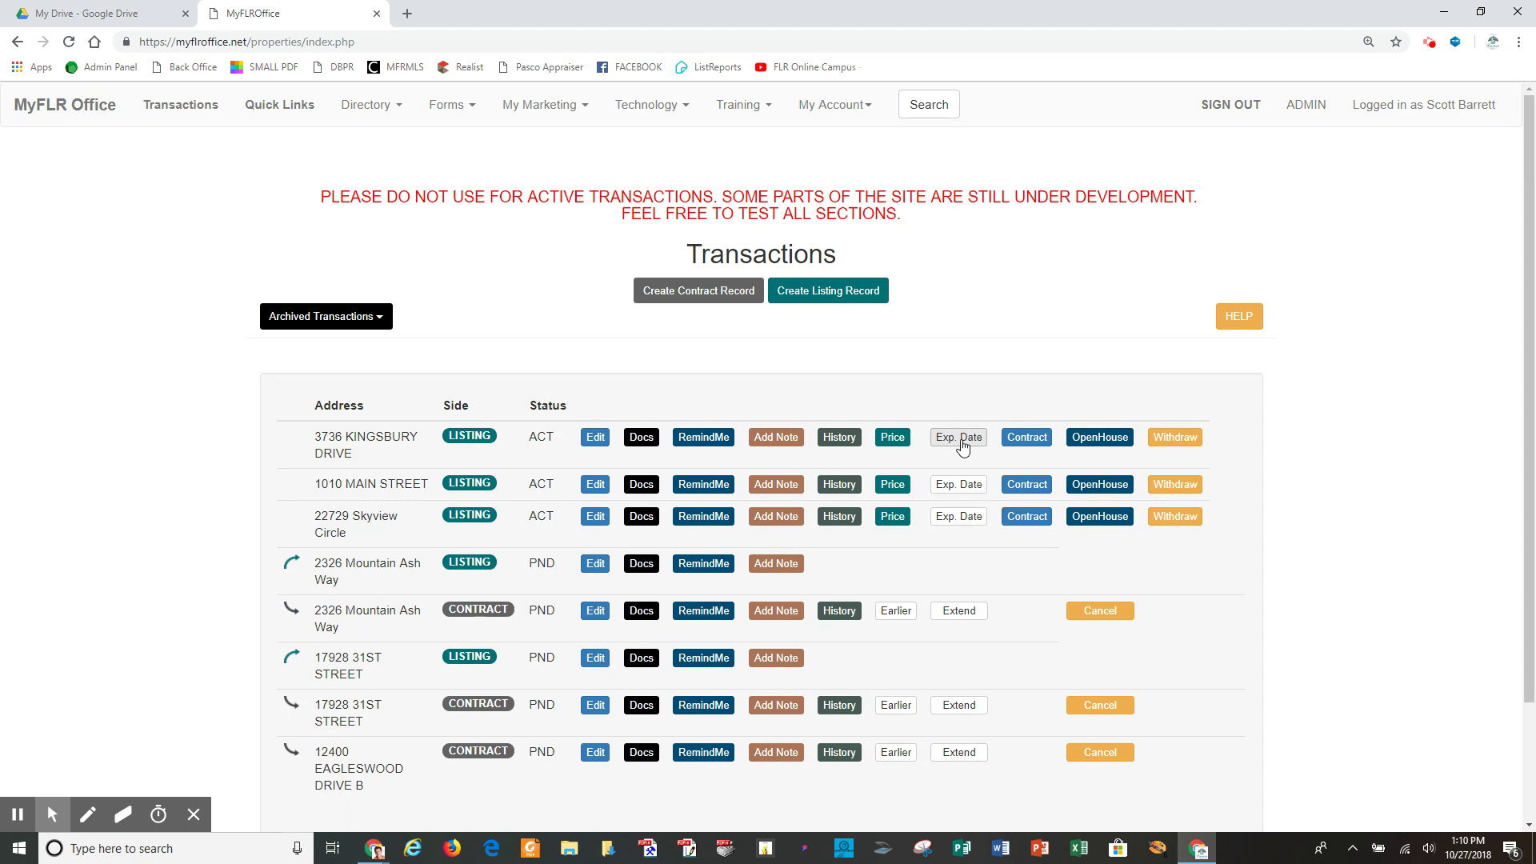
pyautogui.click(961, 446)
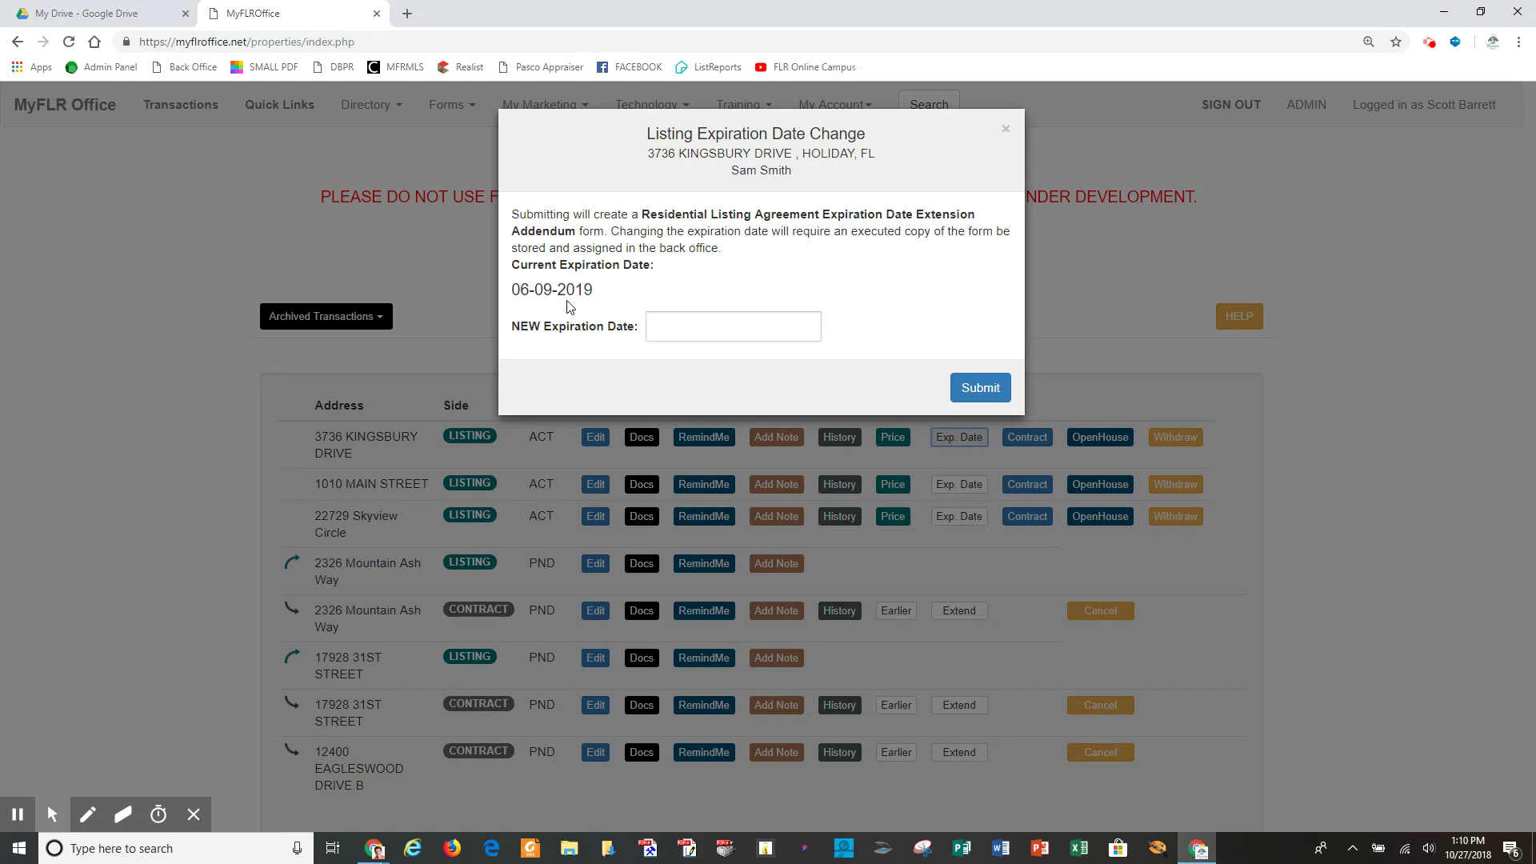
# Step: Set the NEW Expiration Date to June 30, 2019 and submit the change
pyautogui.click(655, 328)
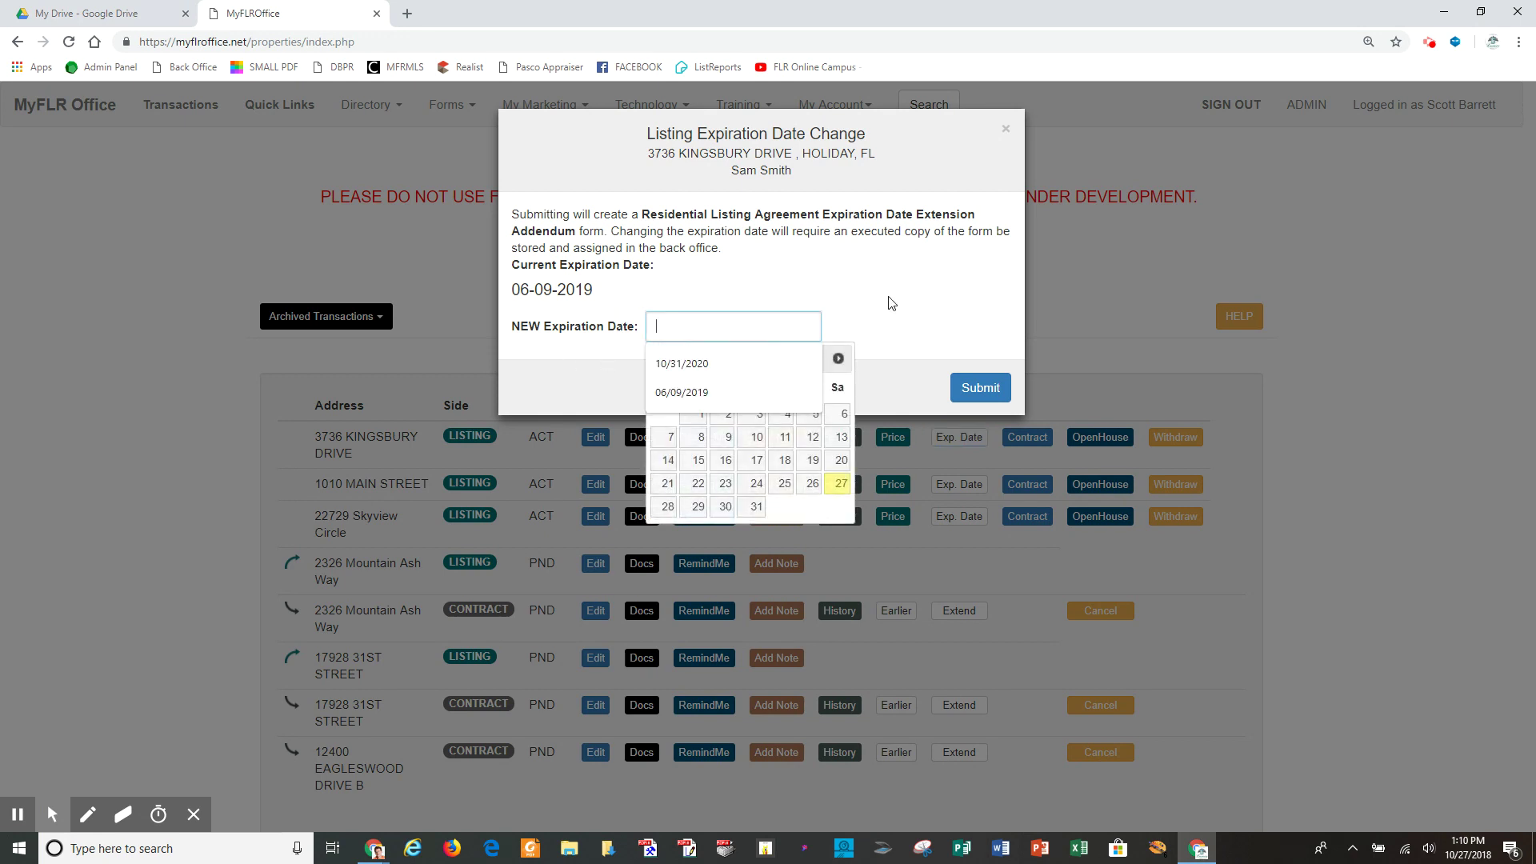
pyautogui.click(839, 359)
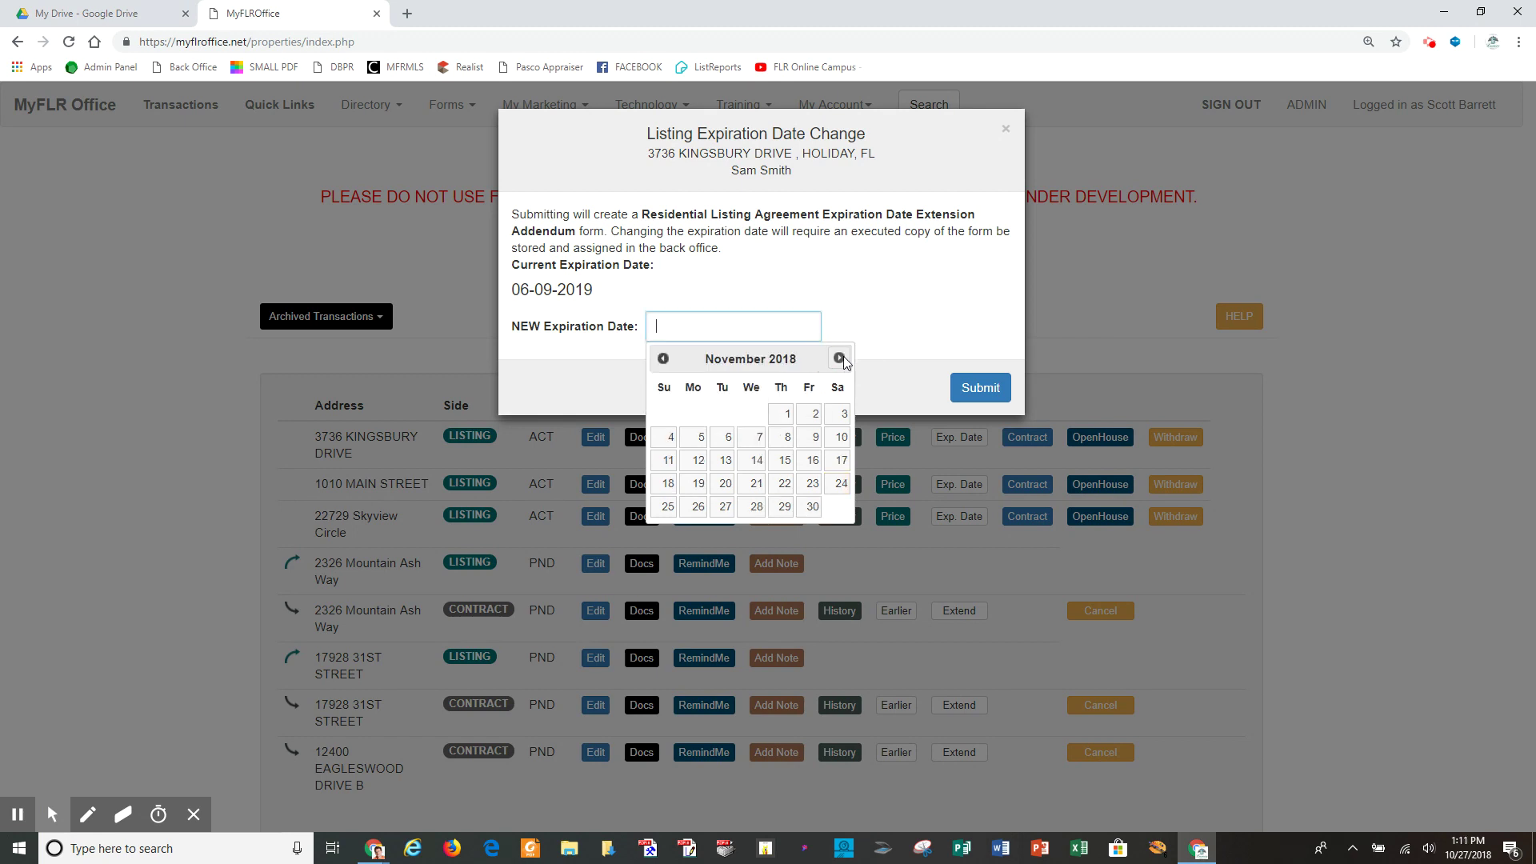
pyautogui.click(839, 358)
pyautogui.click(839, 359)
pyautogui.click(839, 358)
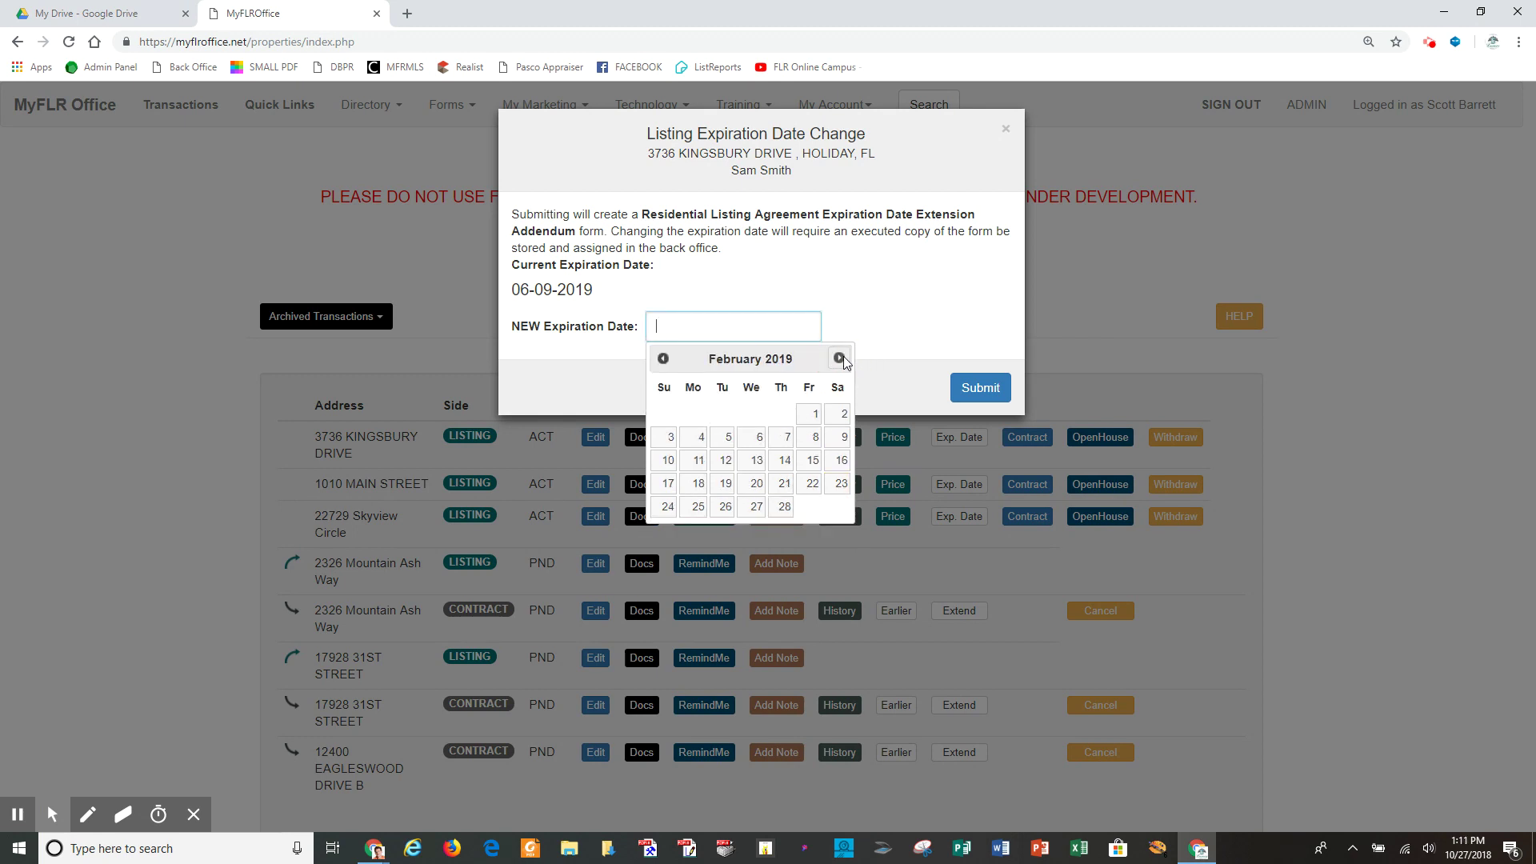
pyautogui.click(839, 359)
pyautogui.click(839, 358)
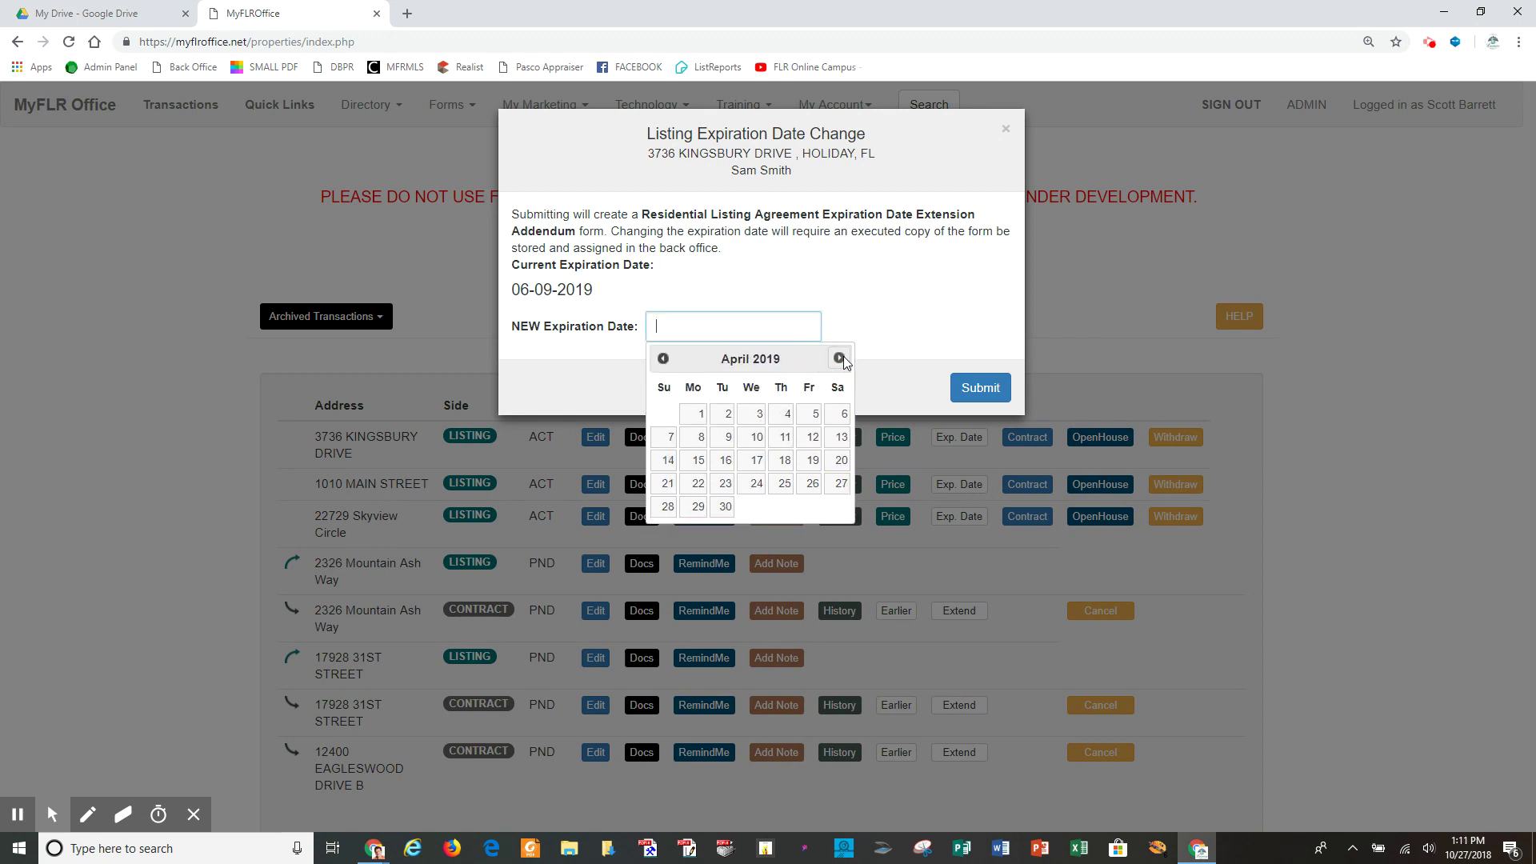
pyautogui.click(839, 358)
pyautogui.click(839, 358)
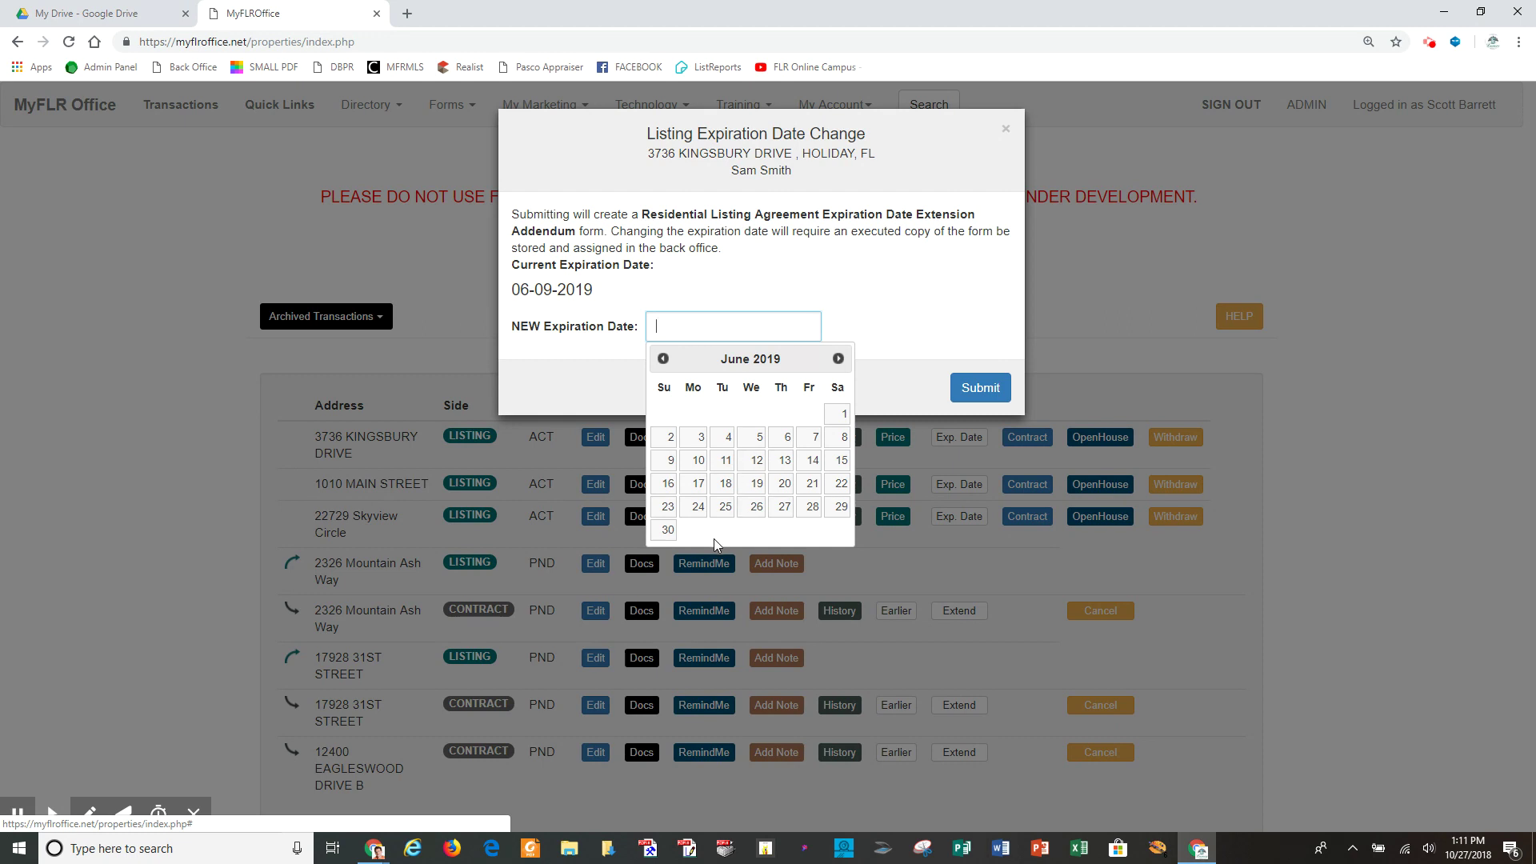
pyautogui.click(665, 534)
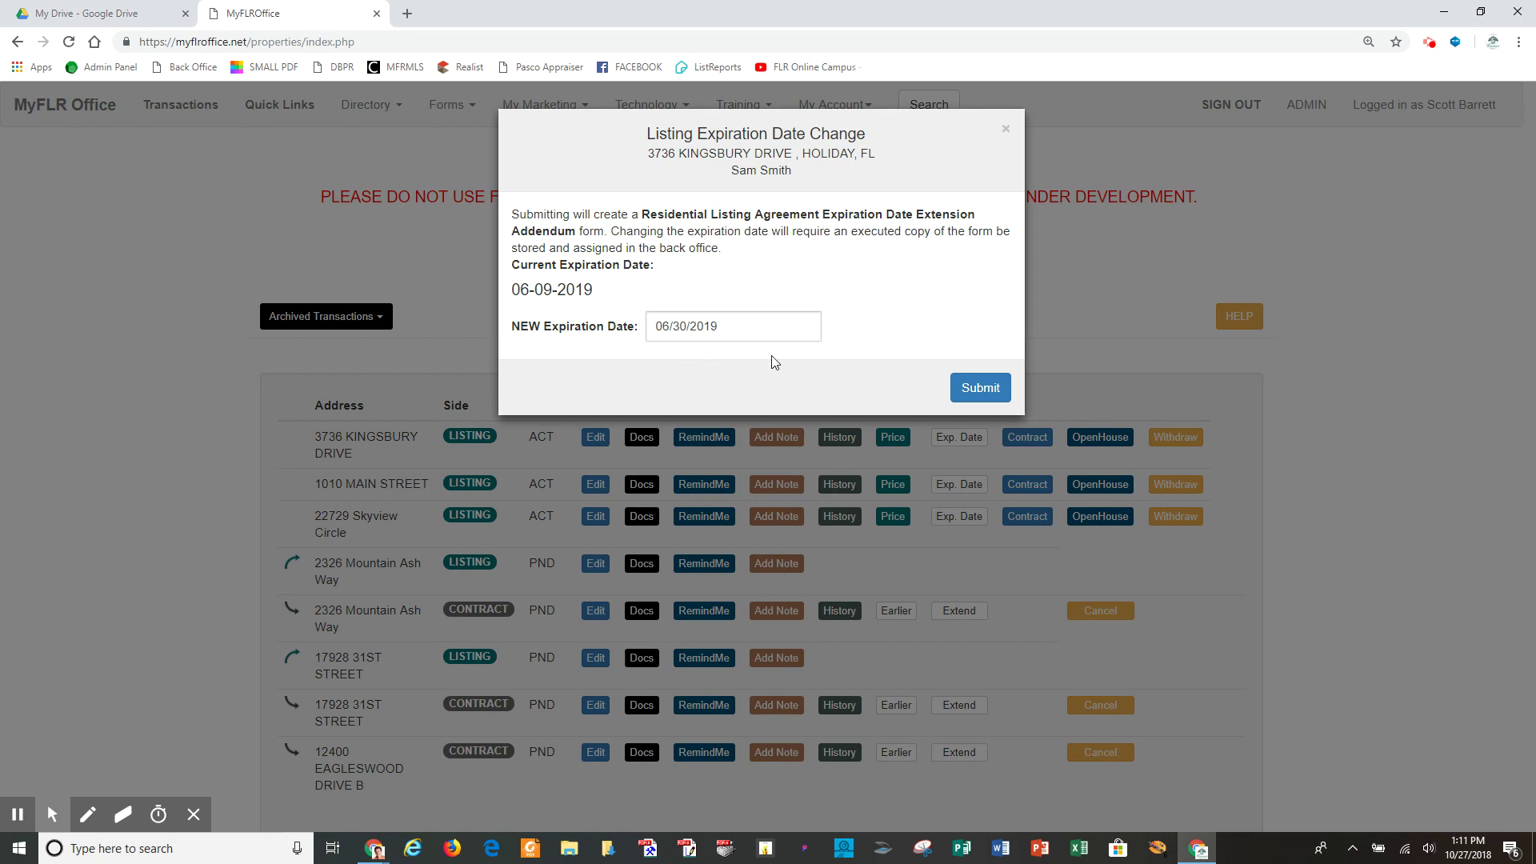
pyautogui.click(969, 389)
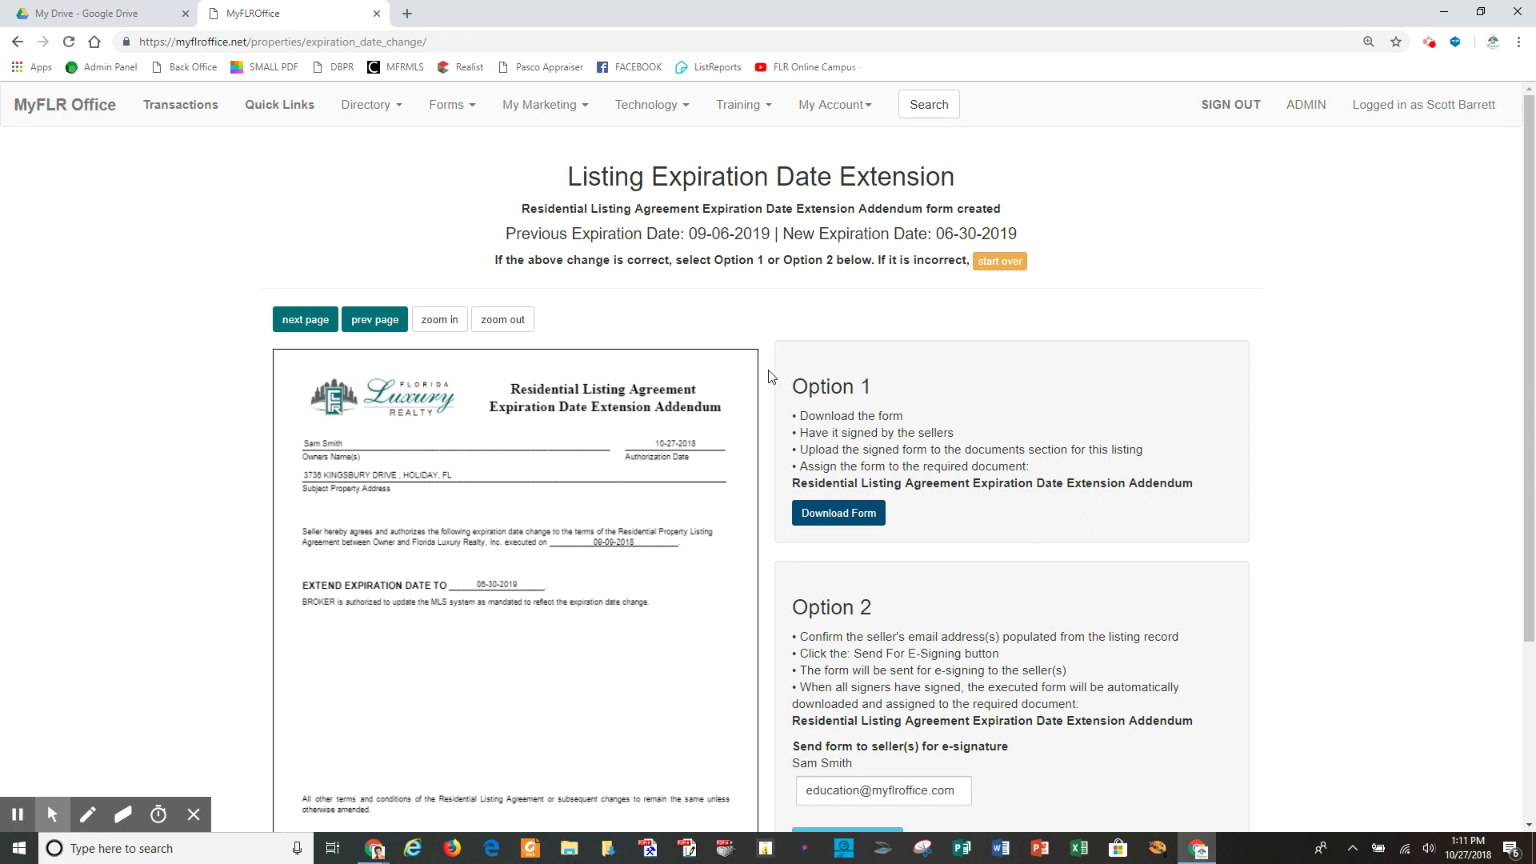
# Step: Scroll down to the generated addendum preview with its download and e-signature options
pyautogui.scroll(-2, 771, 376)
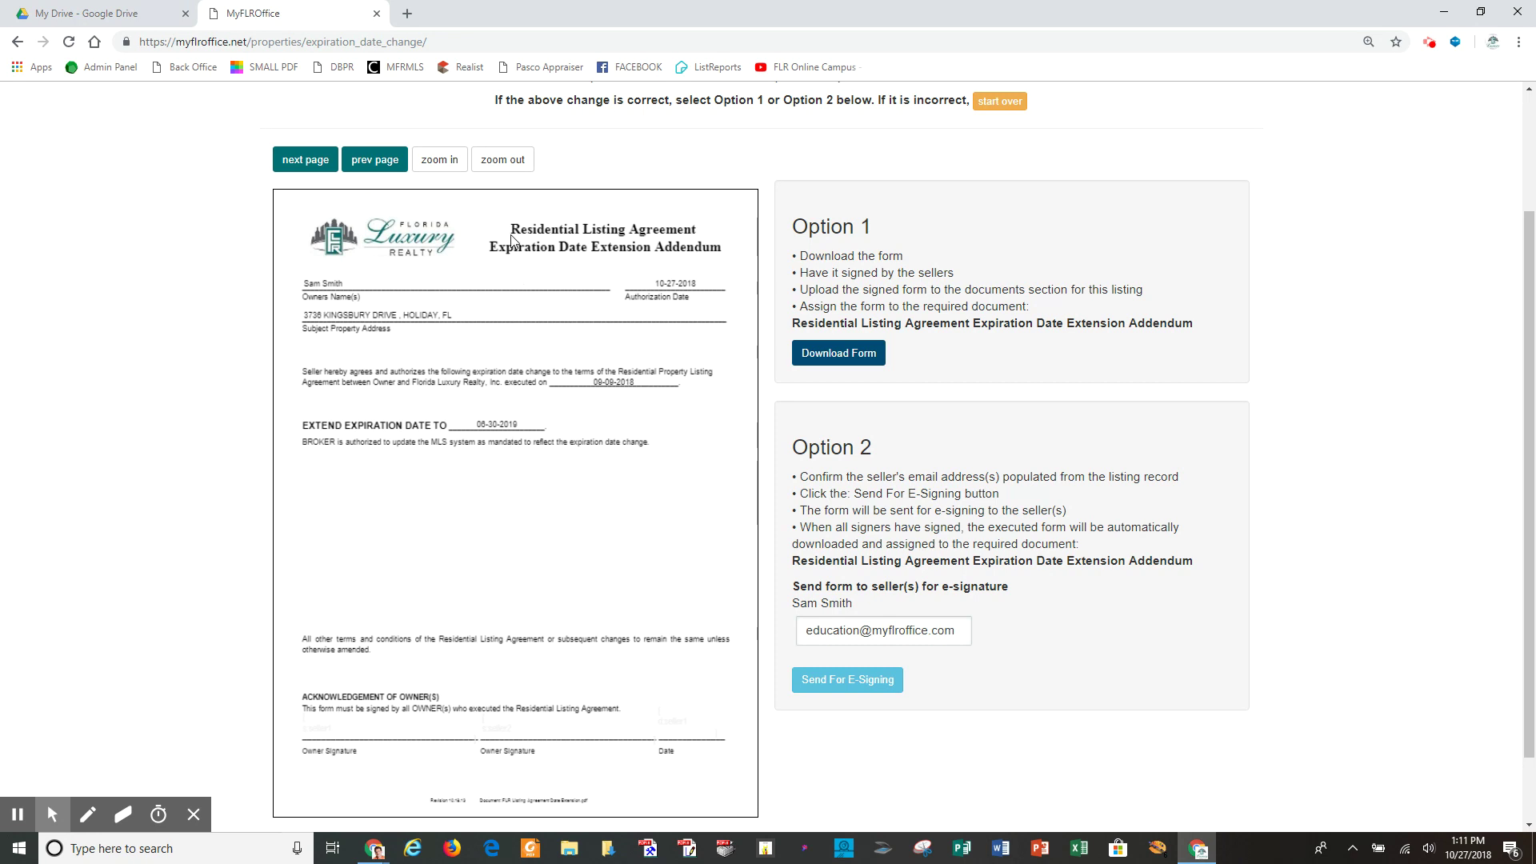
pyautogui.click(440, 164)
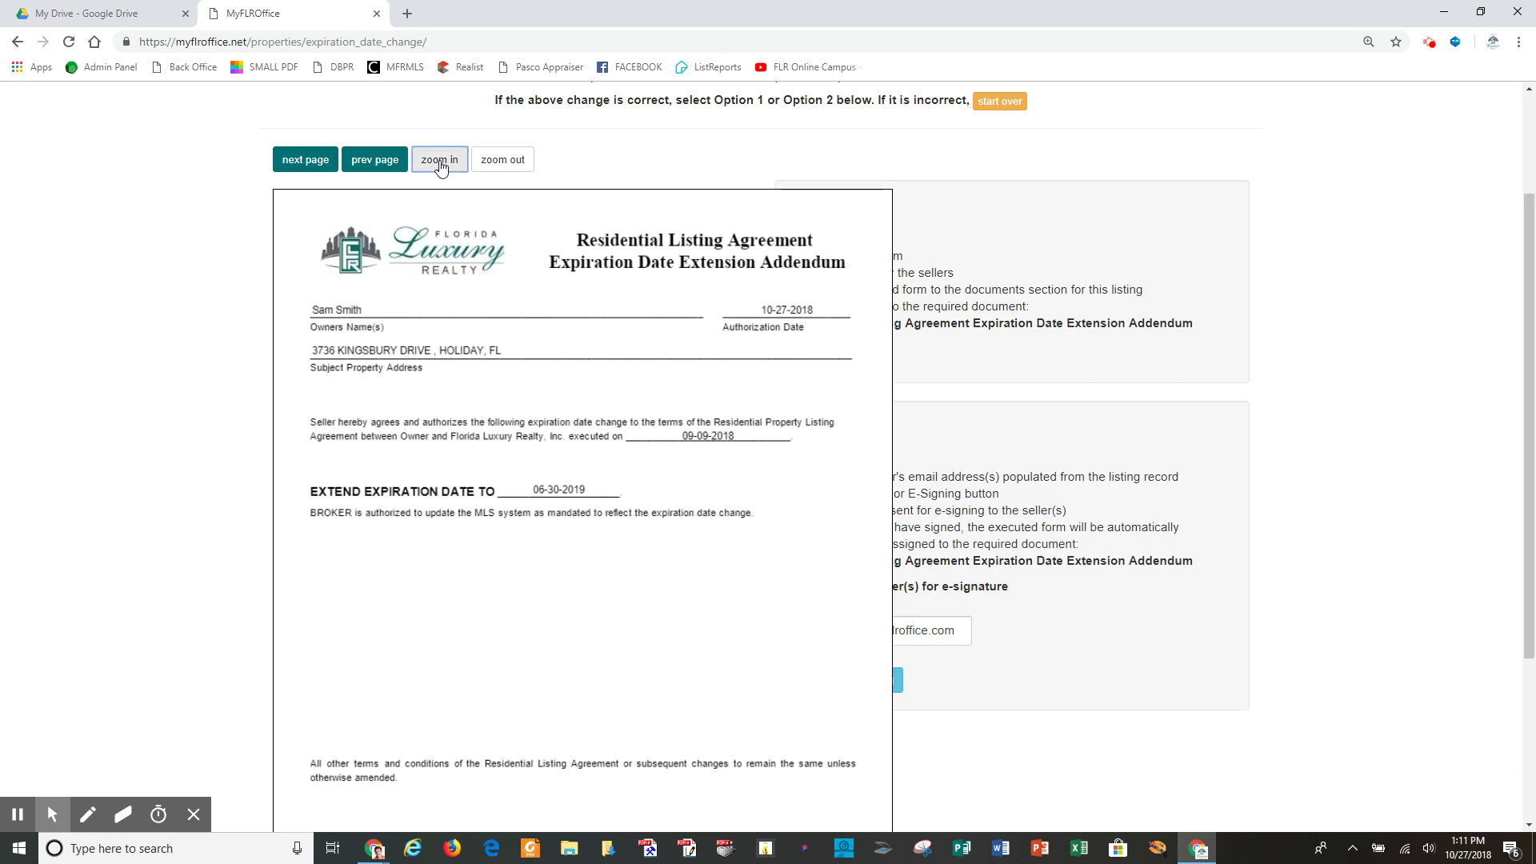
pyautogui.click(440, 164)
pyautogui.click(440, 164)
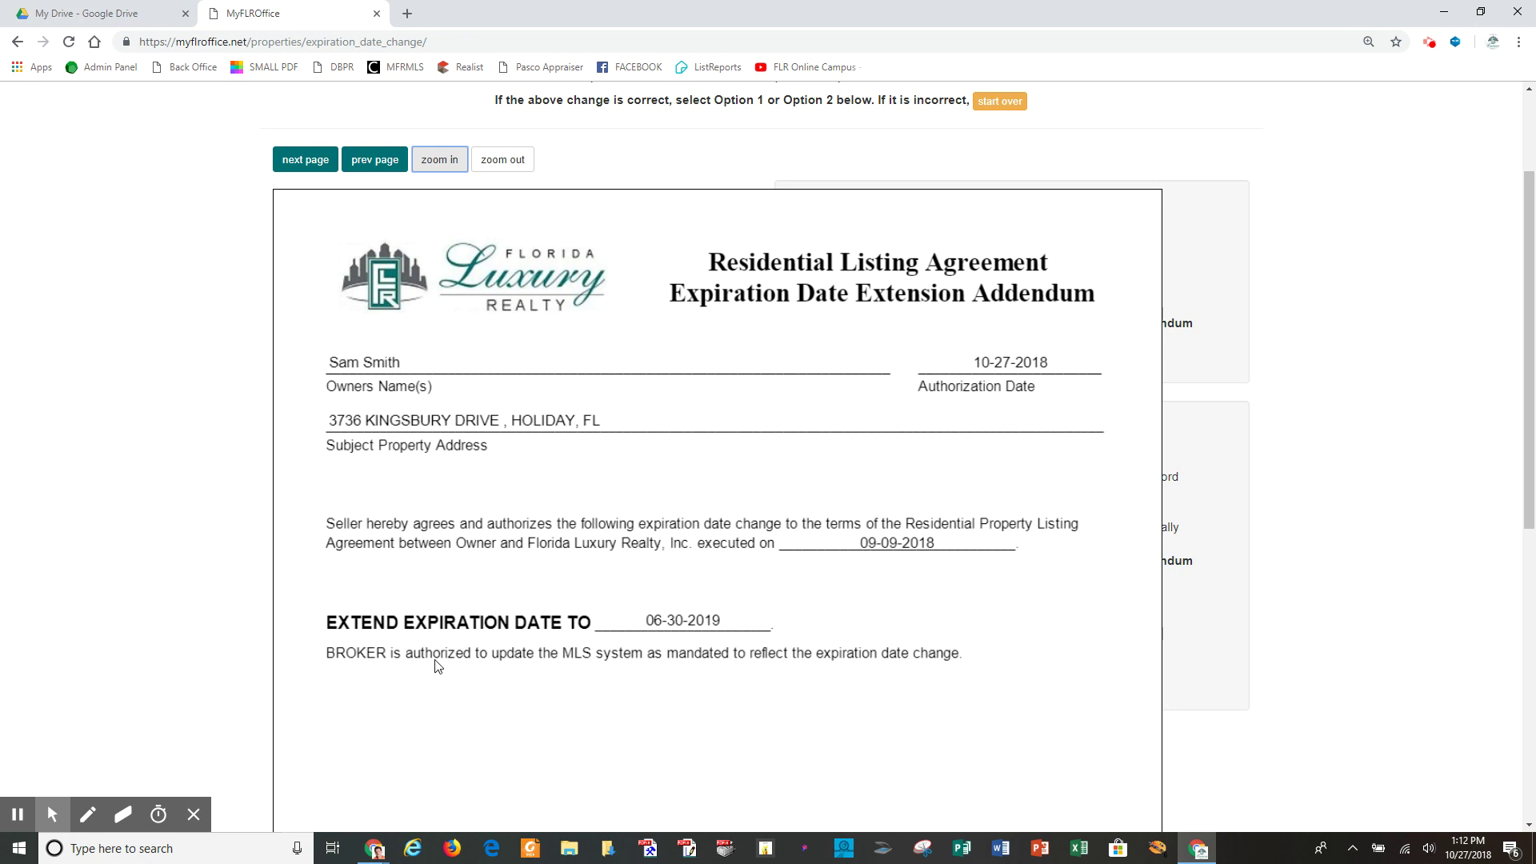
pyautogui.scroll(-6, 438, 669)
pyautogui.scroll(-2, 438, 667)
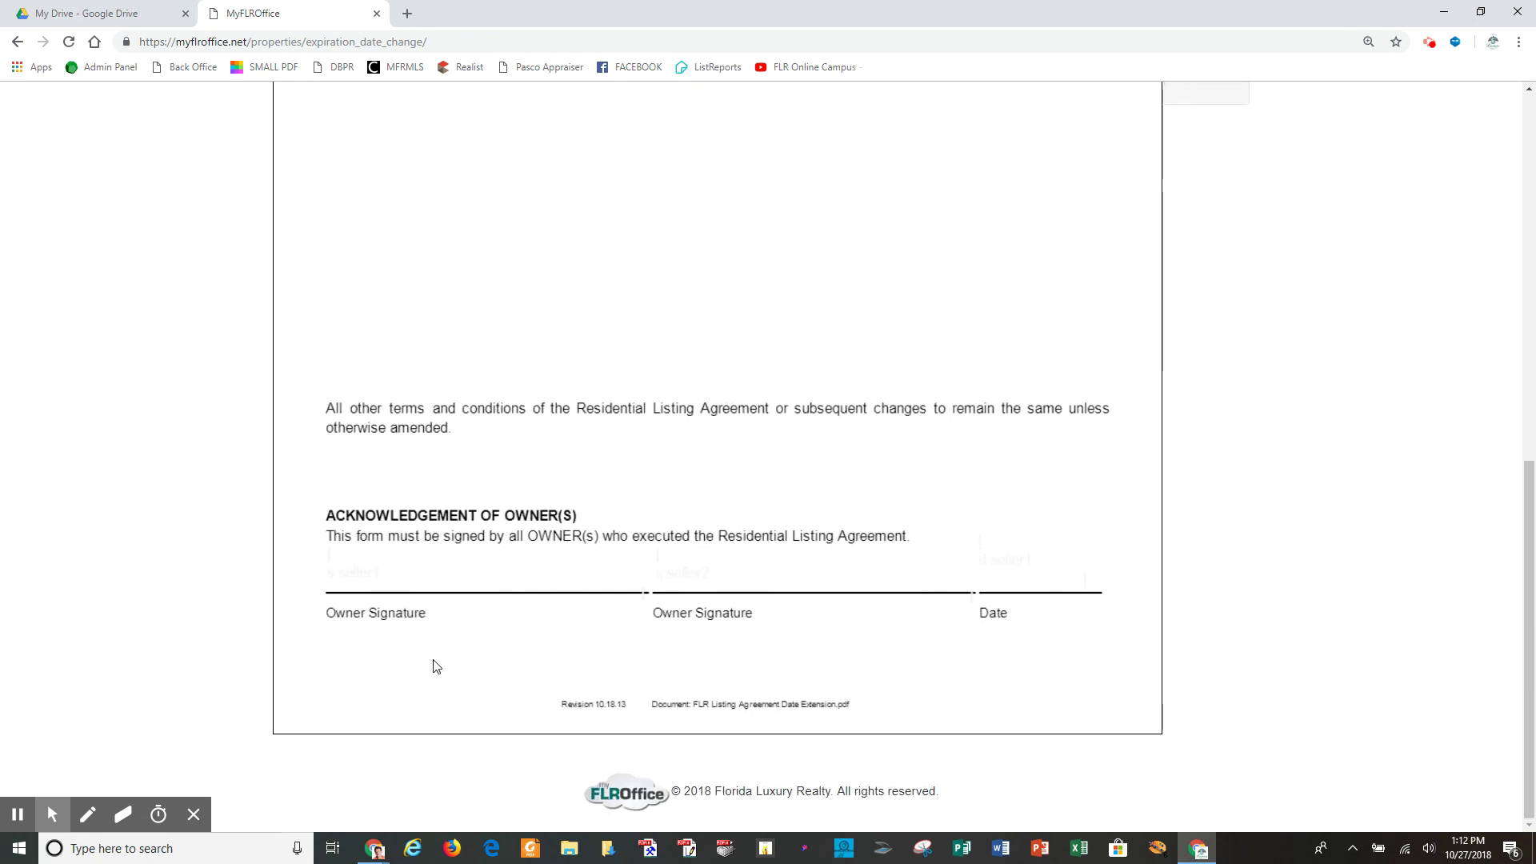
pyautogui.scroll(10, 785, 685)
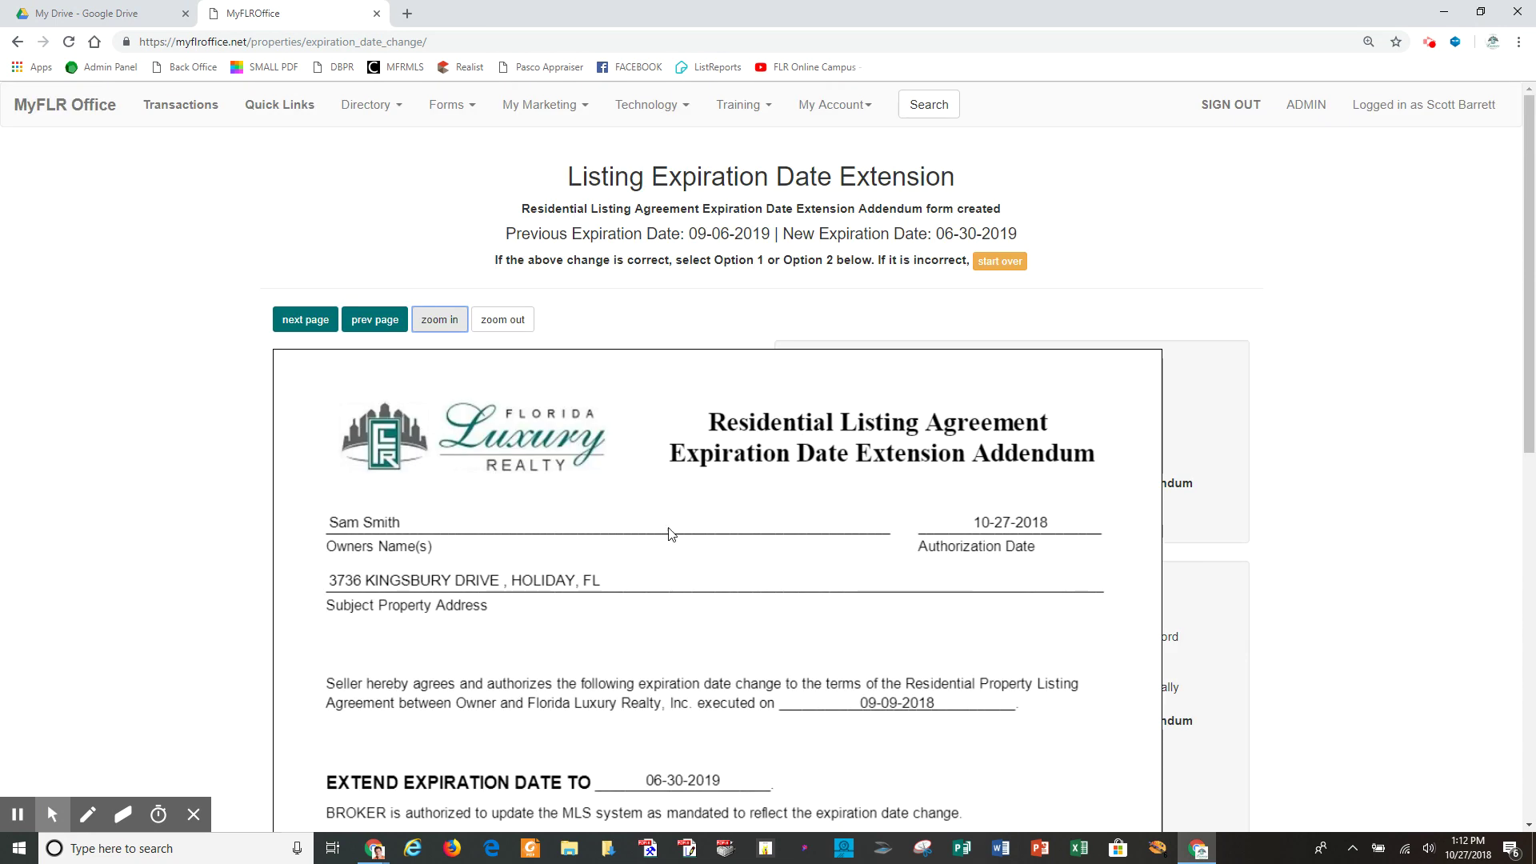
pyautogui.click(512, 329)
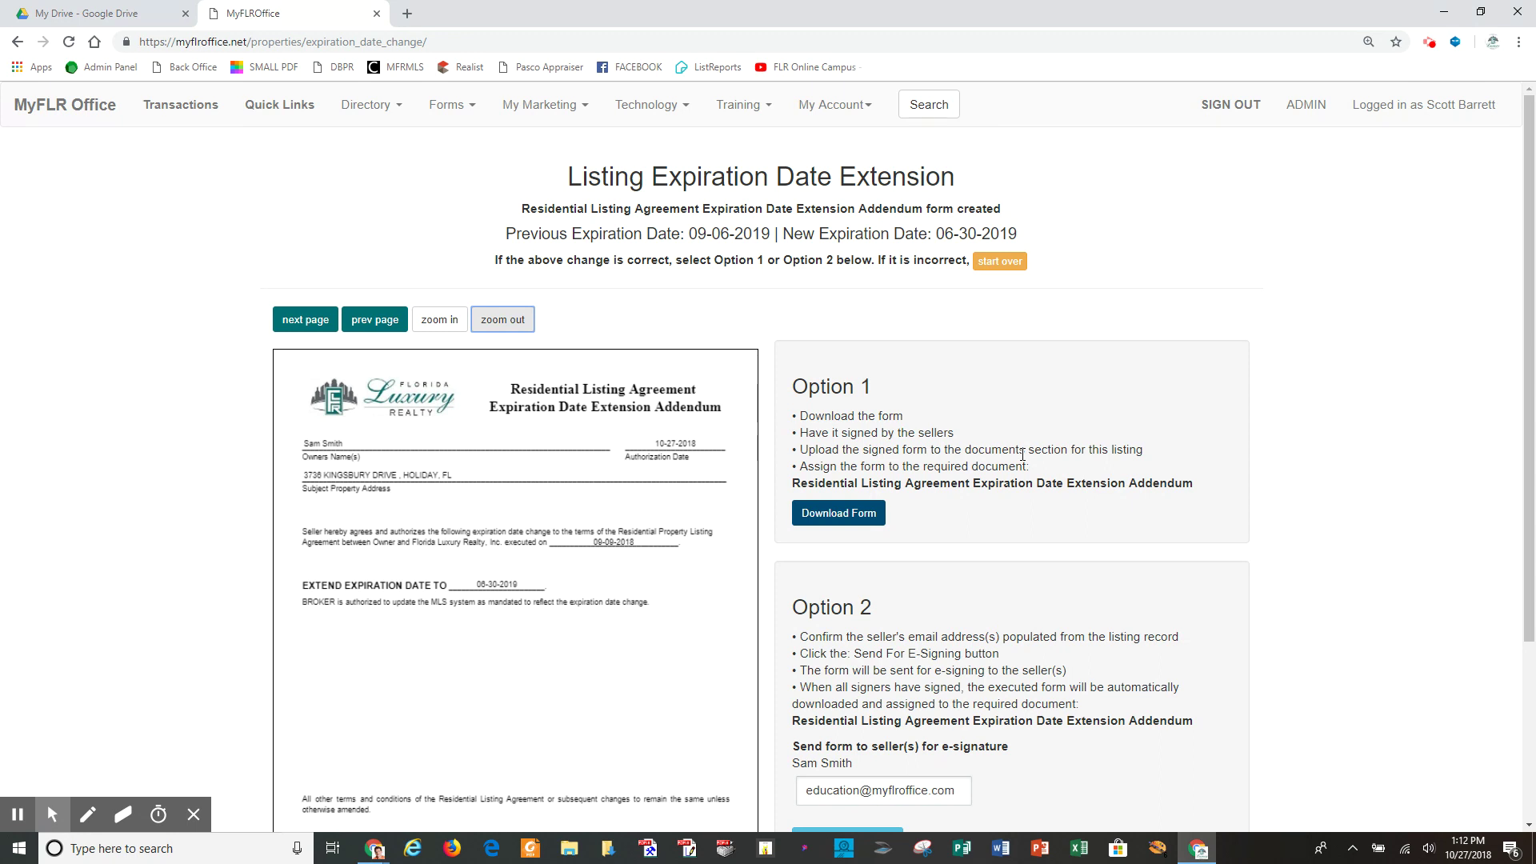
# Step: Download the addendum as listexch_102718130854.pdf, look it over, and close the PDF tab
pyautogui.click(840, 519)
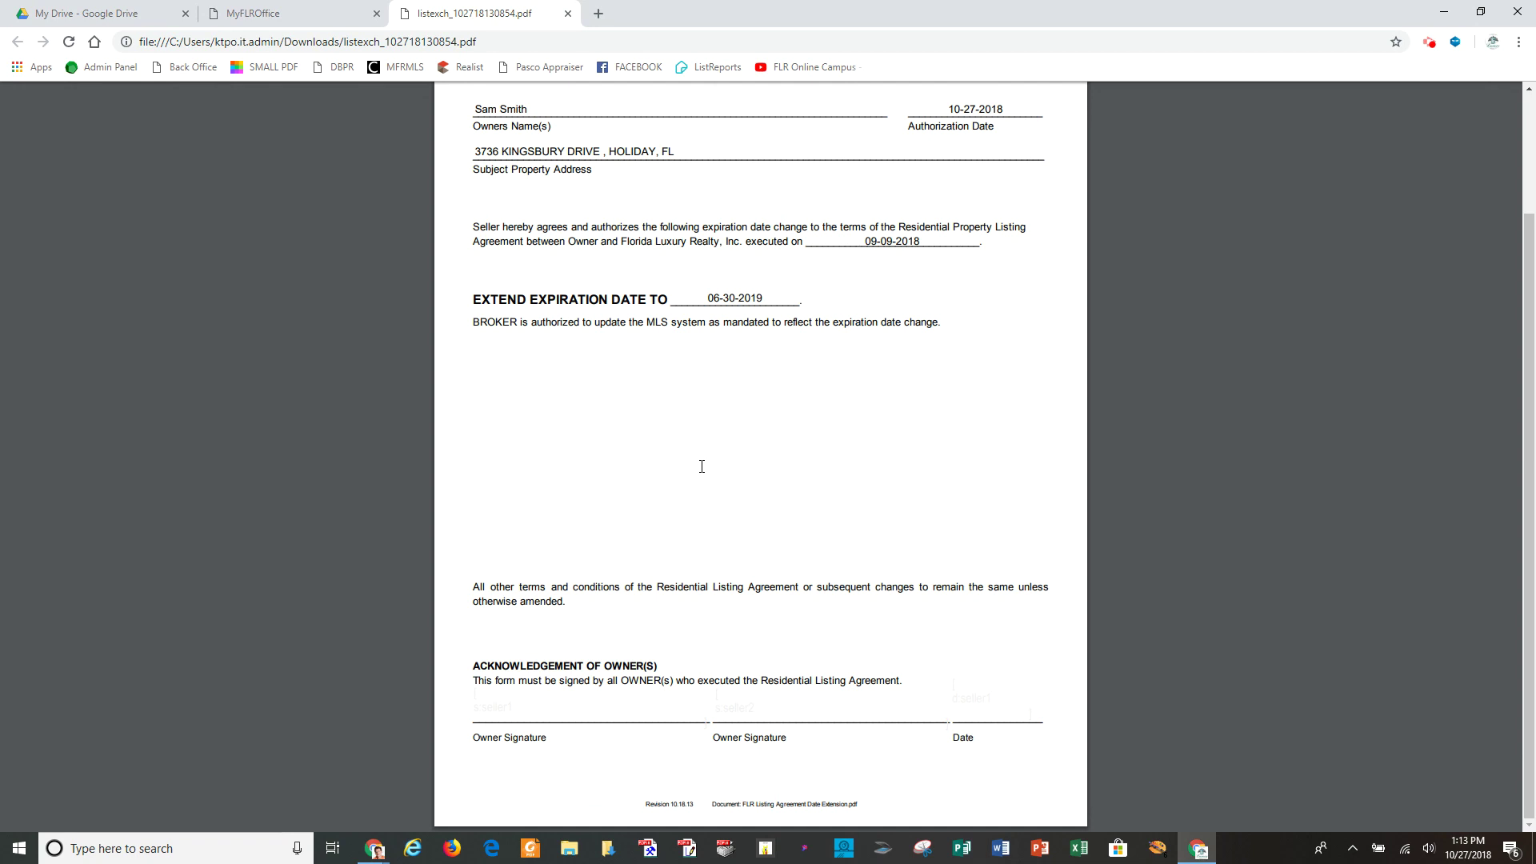
pyautogui.scroll(2, 701, 466)
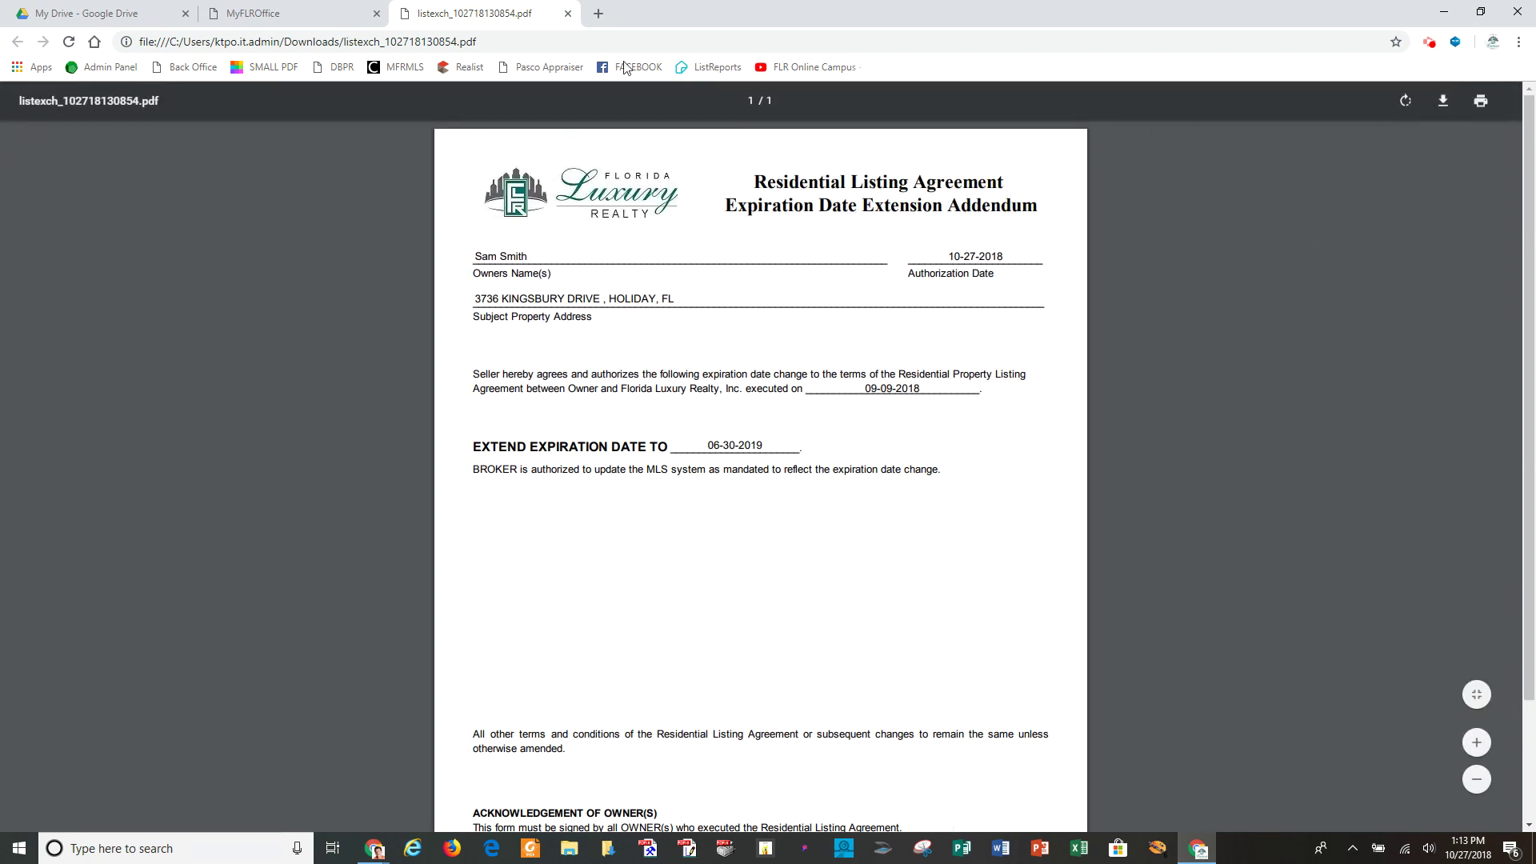
pyautogui.click(566, 13)
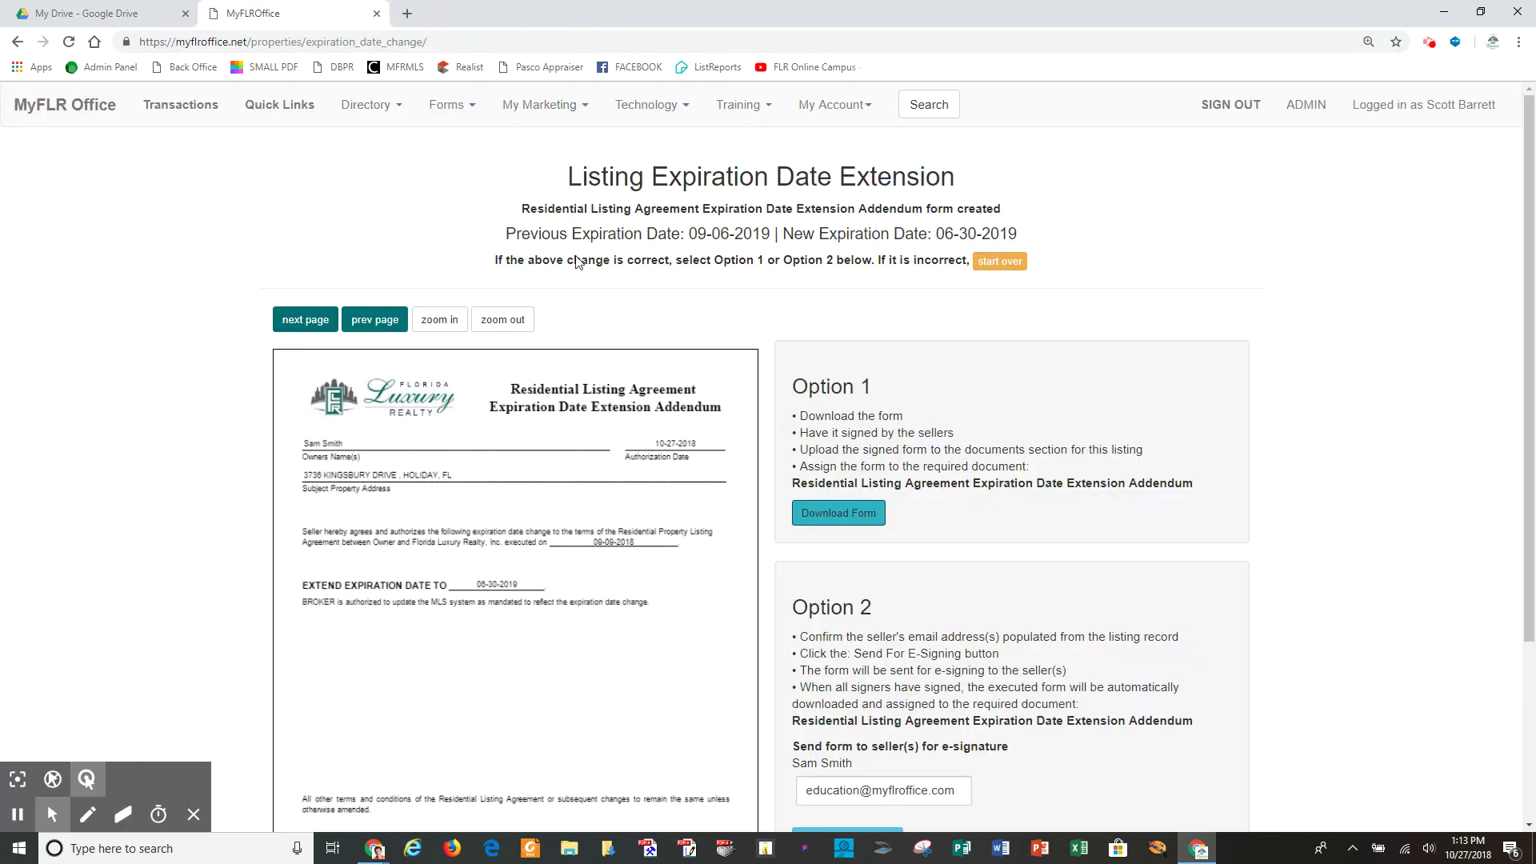
# Step: Check the seller's name and e-mail under Option 2, then send the addendum for e-signing
pyautogui.scroll(-3, 1111, 612)
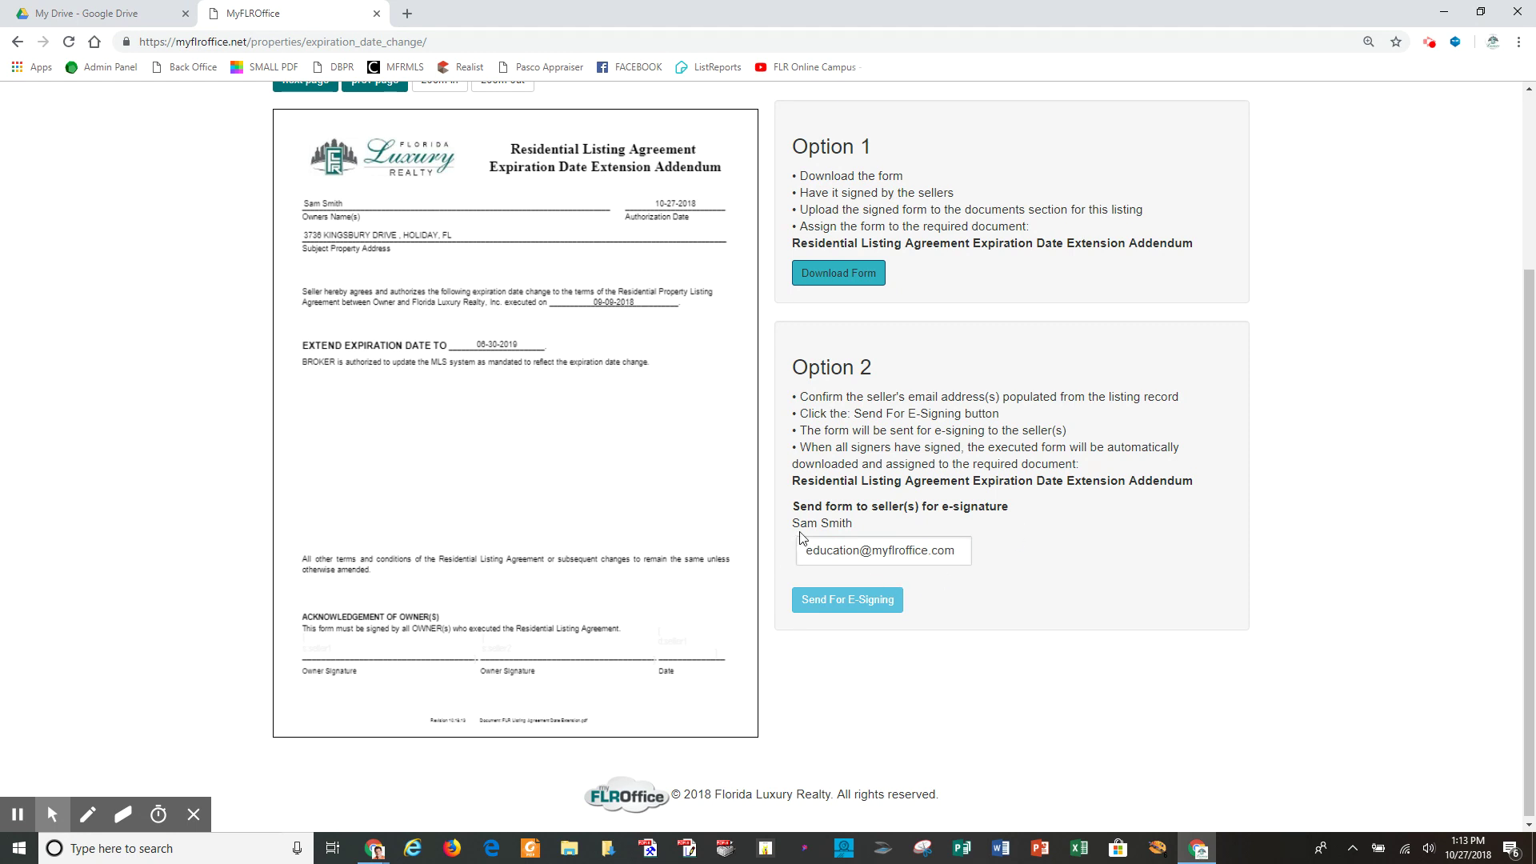
pyautogui.moveTo(856, 525); pyautogui.dragTo(790, 522)
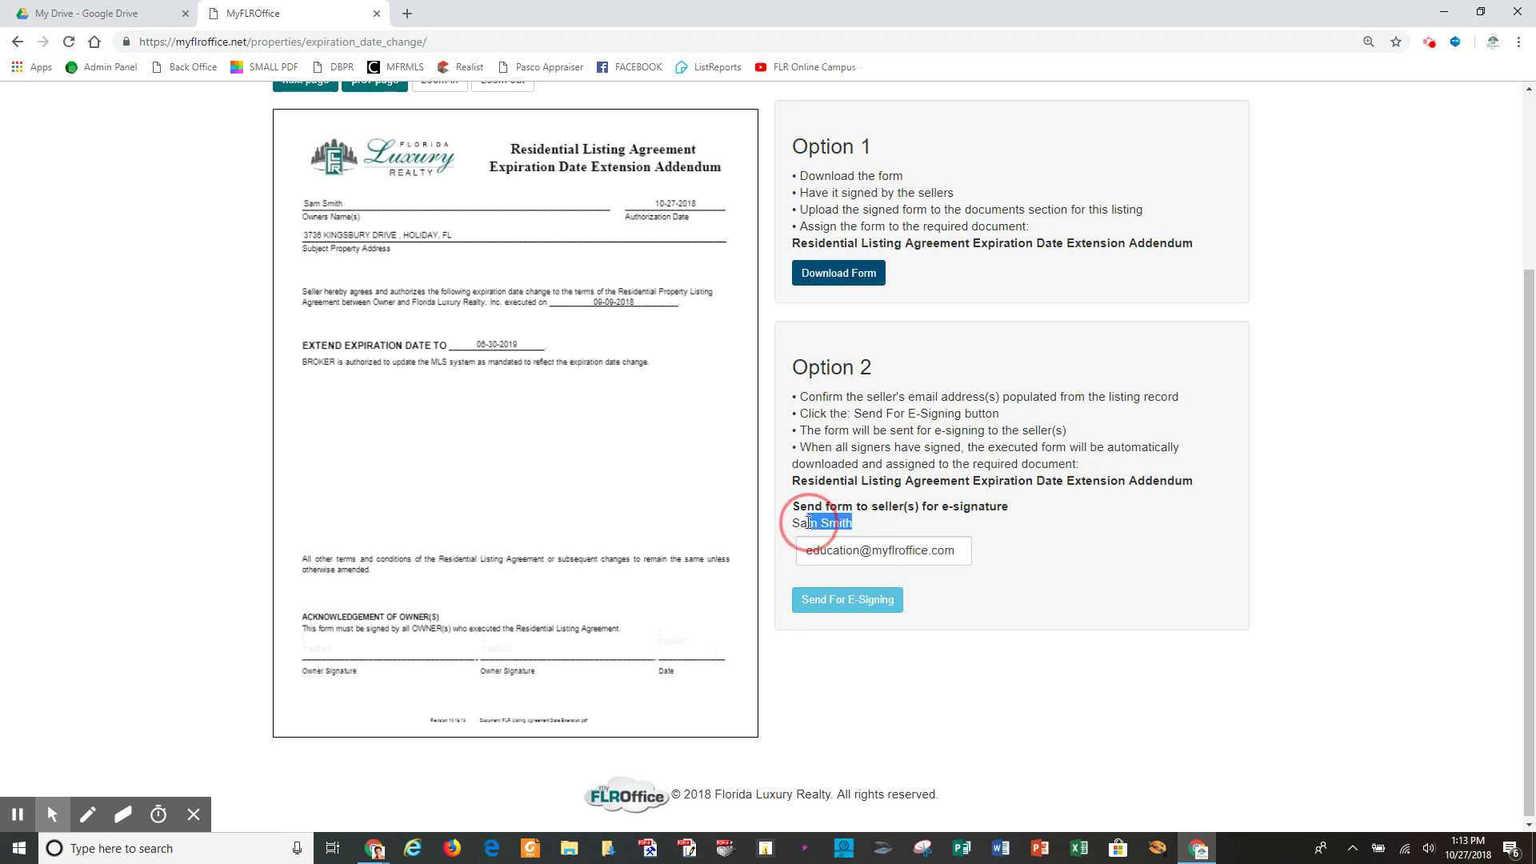
pyautogui.click(854, 542)
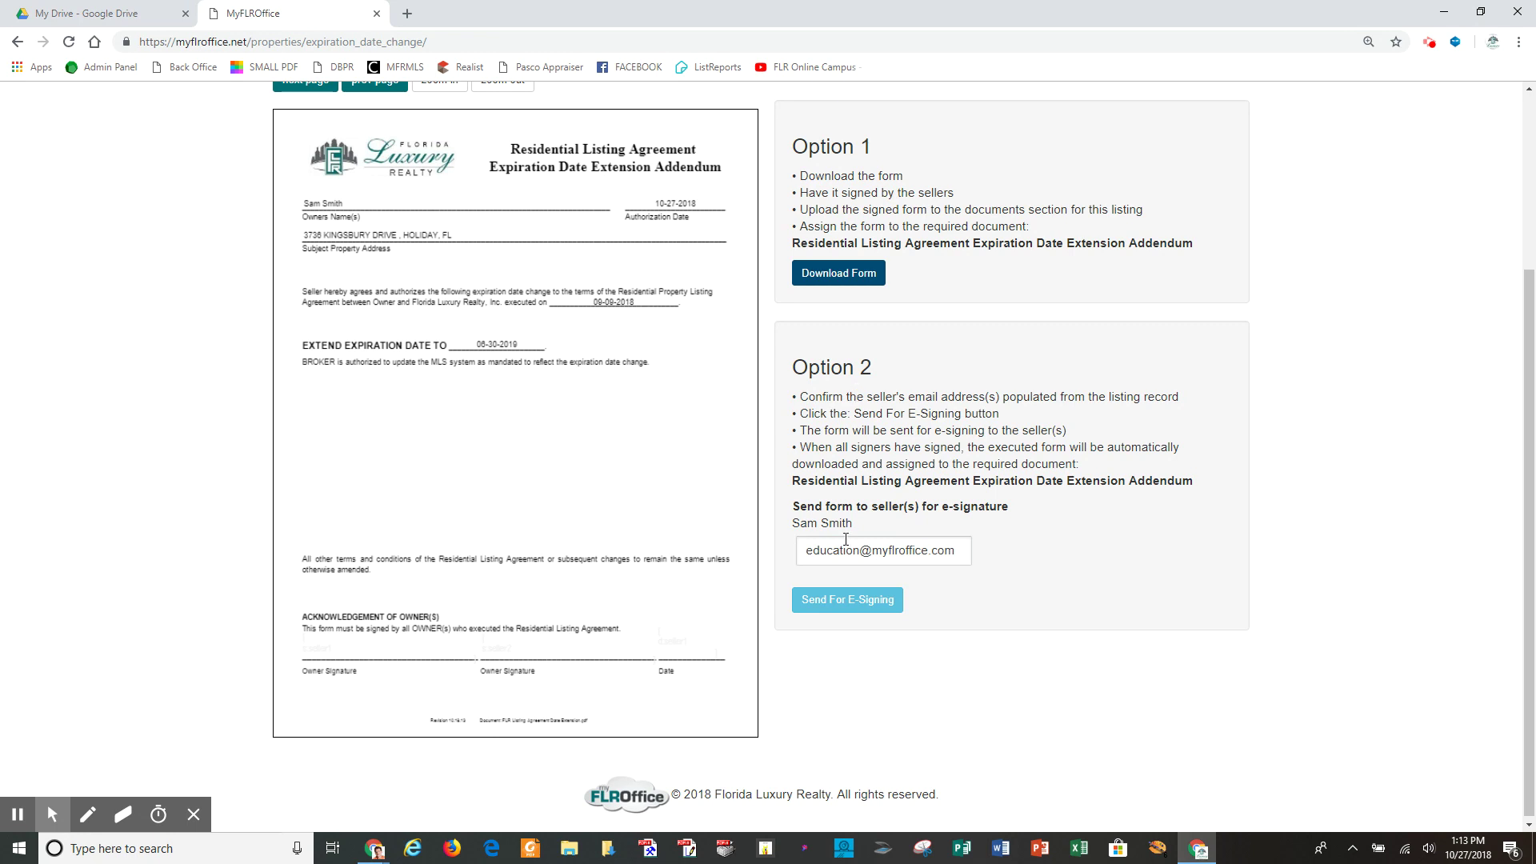
pyautogui.click(840, 607)
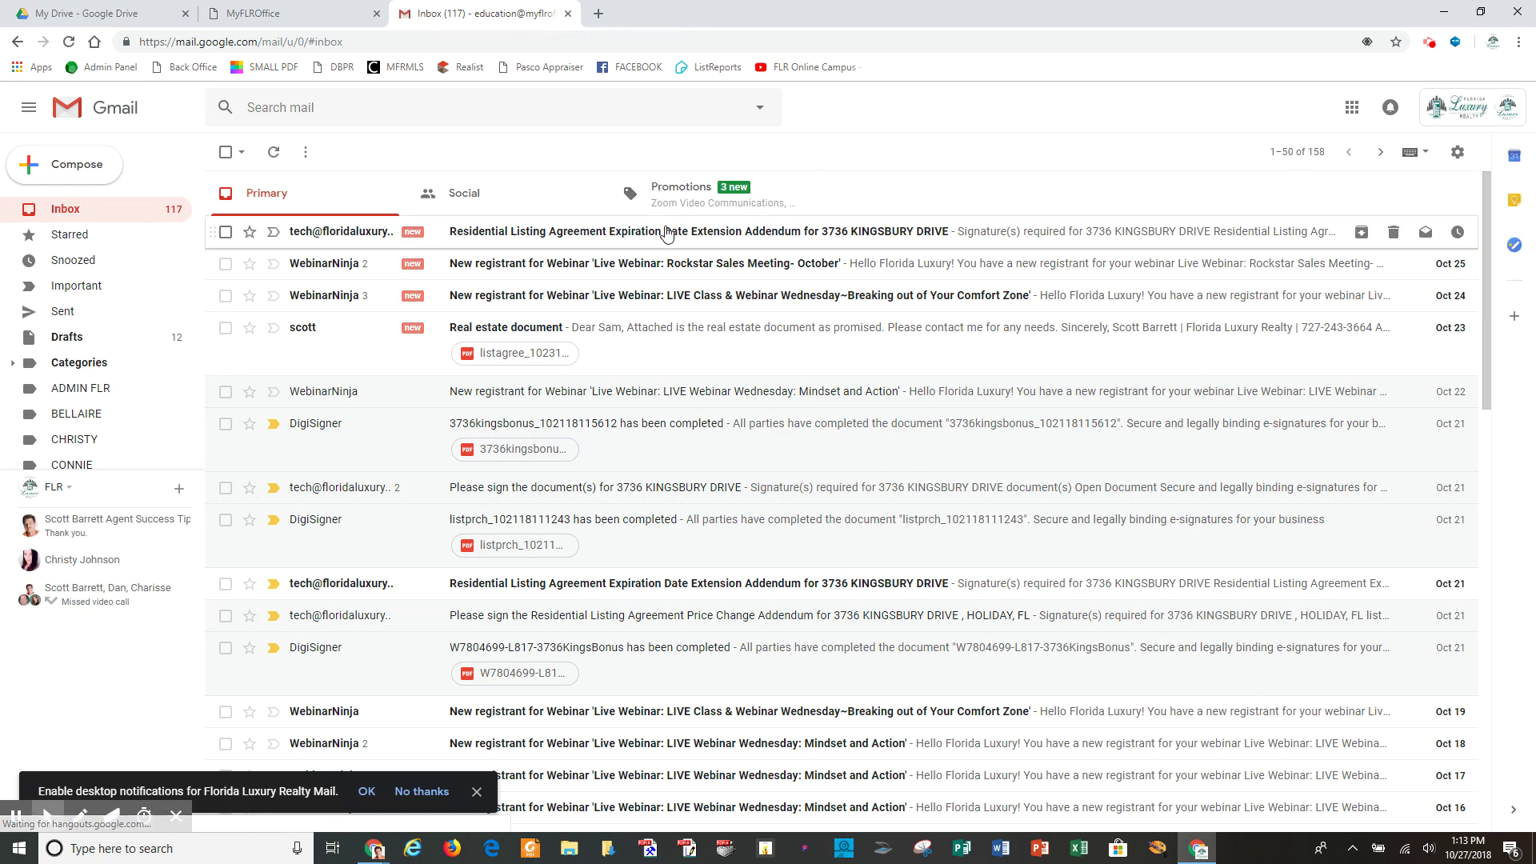
pyautogui.click(990, 233)
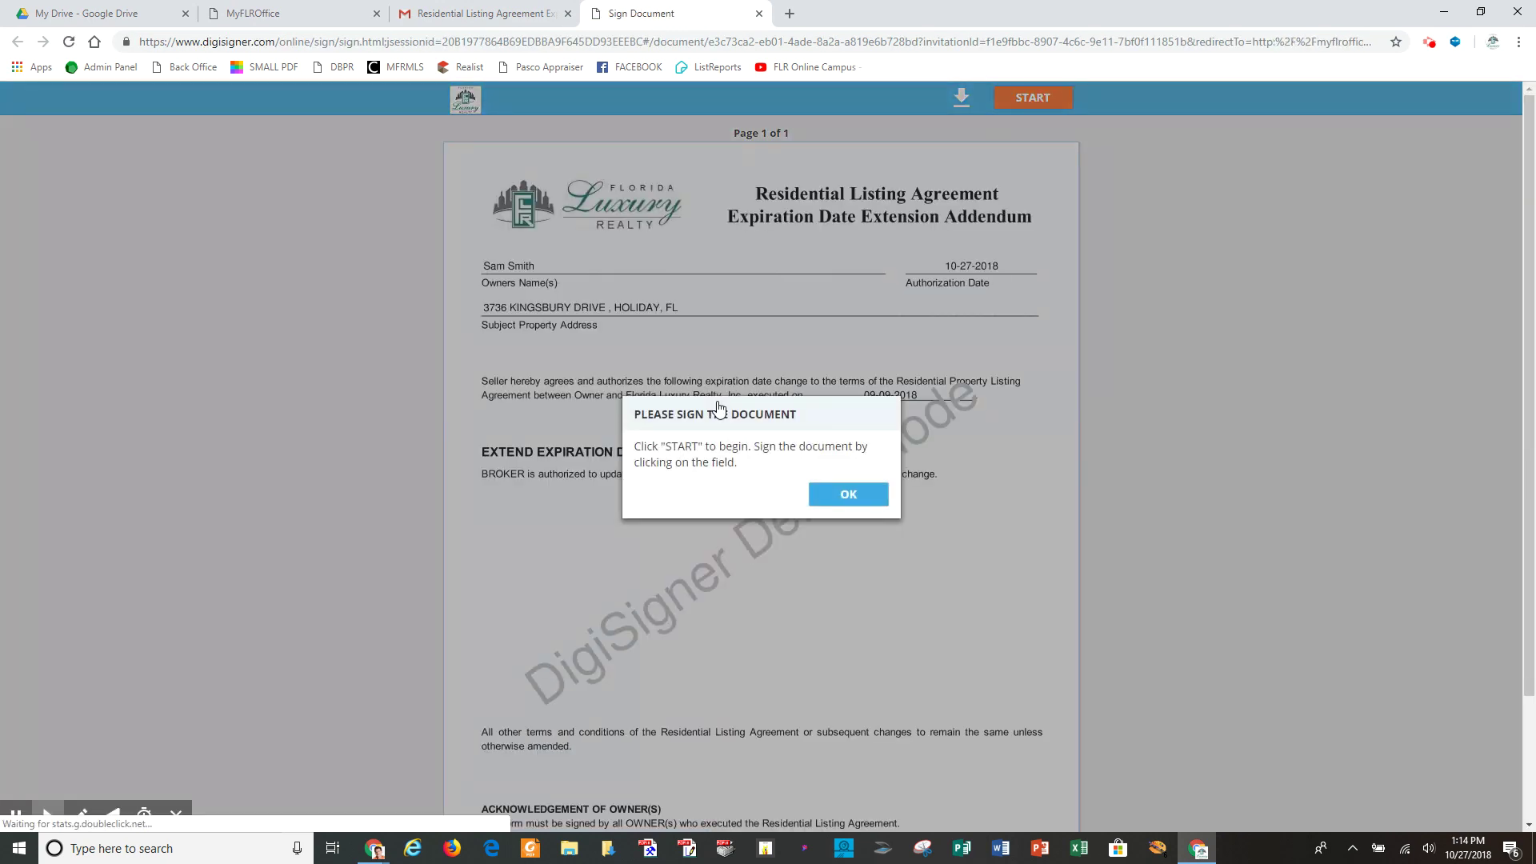
# Step: Apply a typed owner signature to the addendum in DigiSigner and finish with DONE
pyautogui.click(848, 480)
pyautogui.scroll(-2, 639, 325)
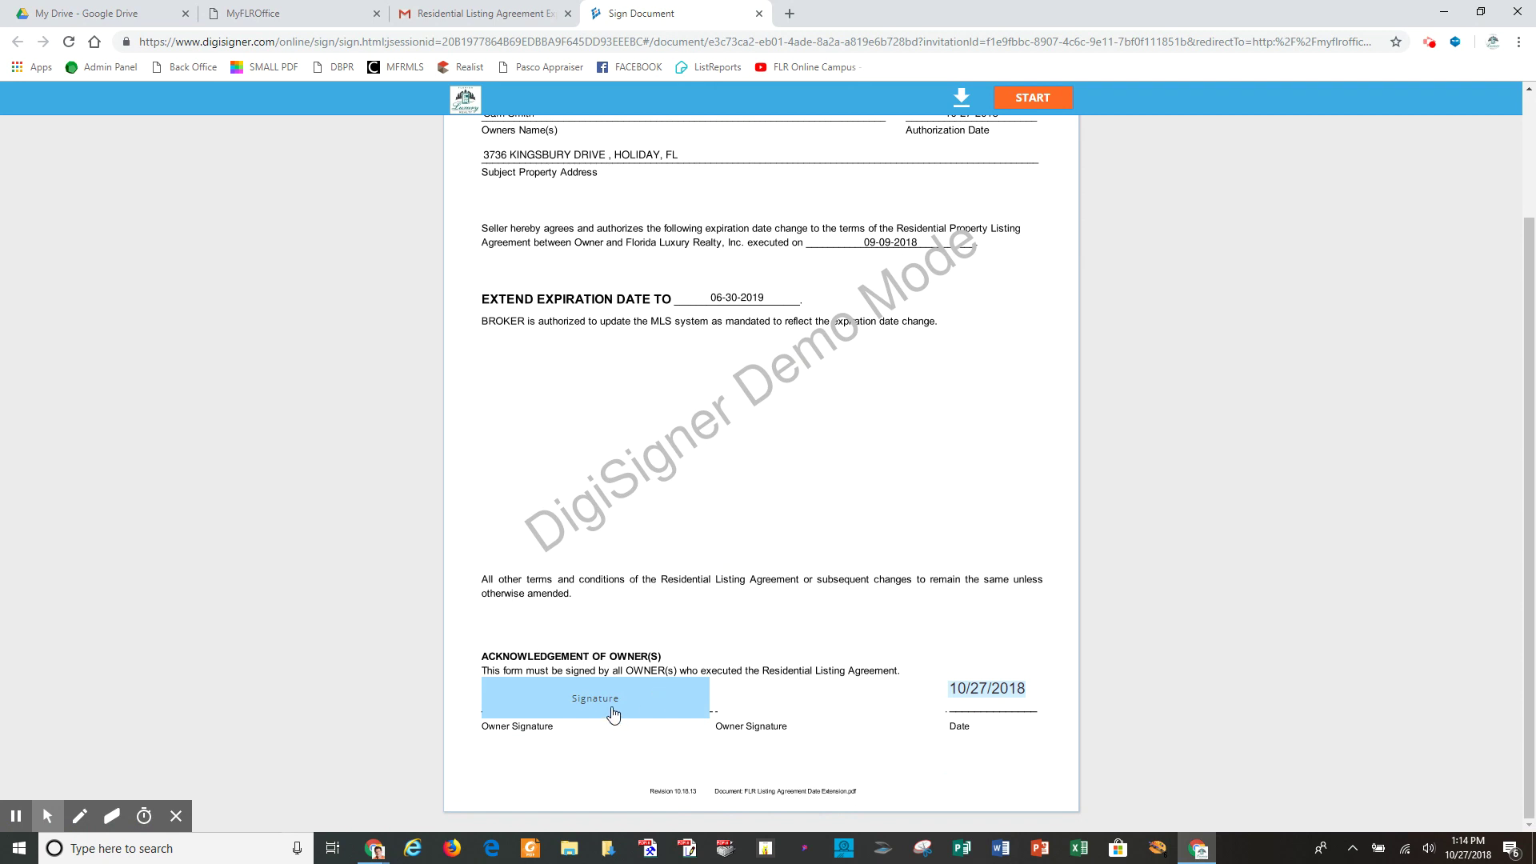
pyautogui.click(588, 700)
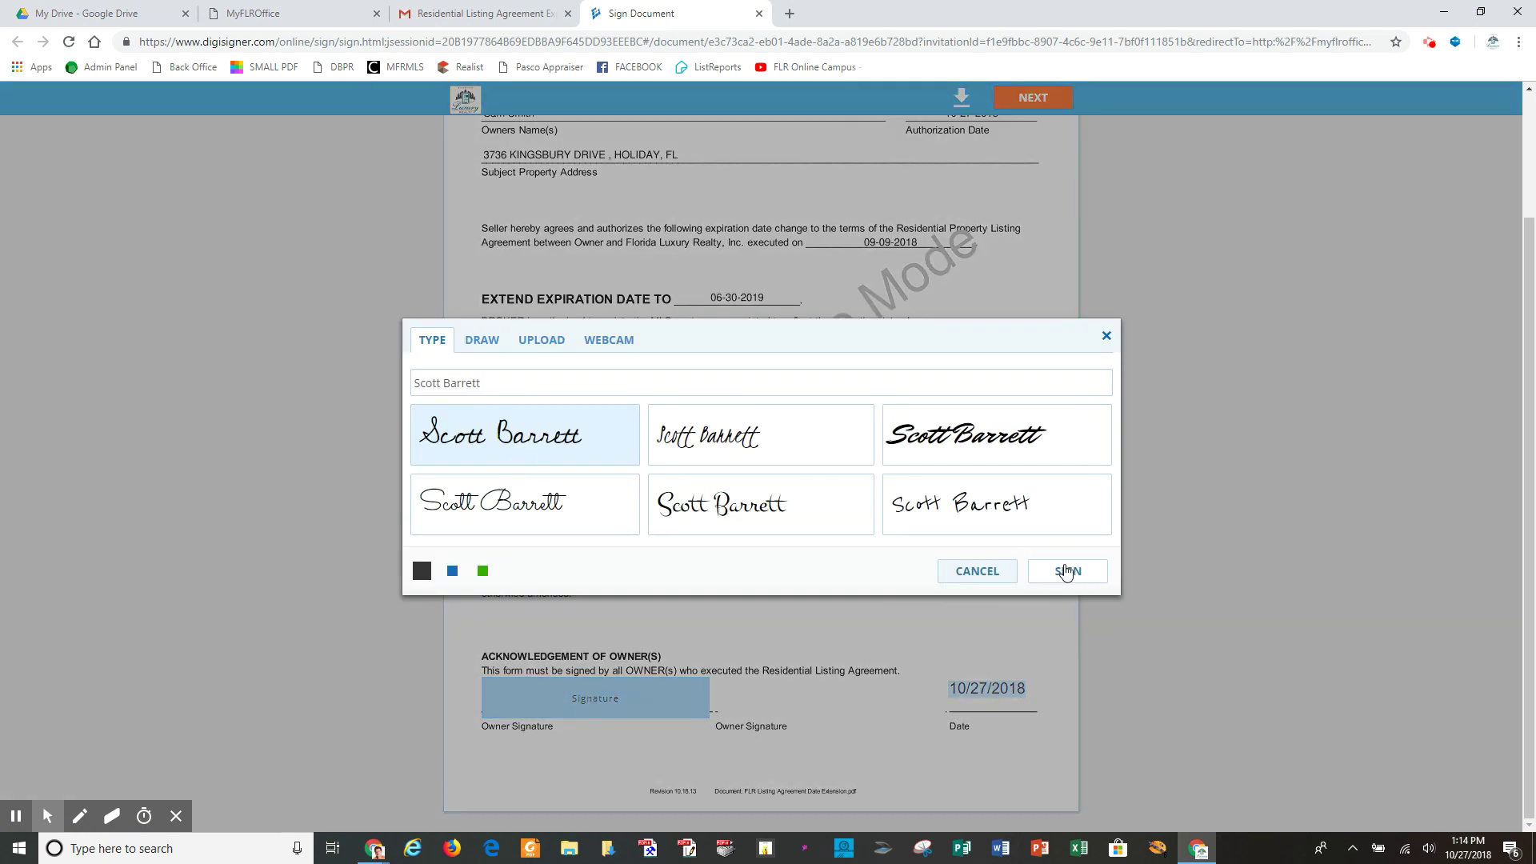
pyautogui.click(1071, 573)
pyautogui.scroll(10, 891, 548)
pyautogui.scroll(-2, 881, 692)
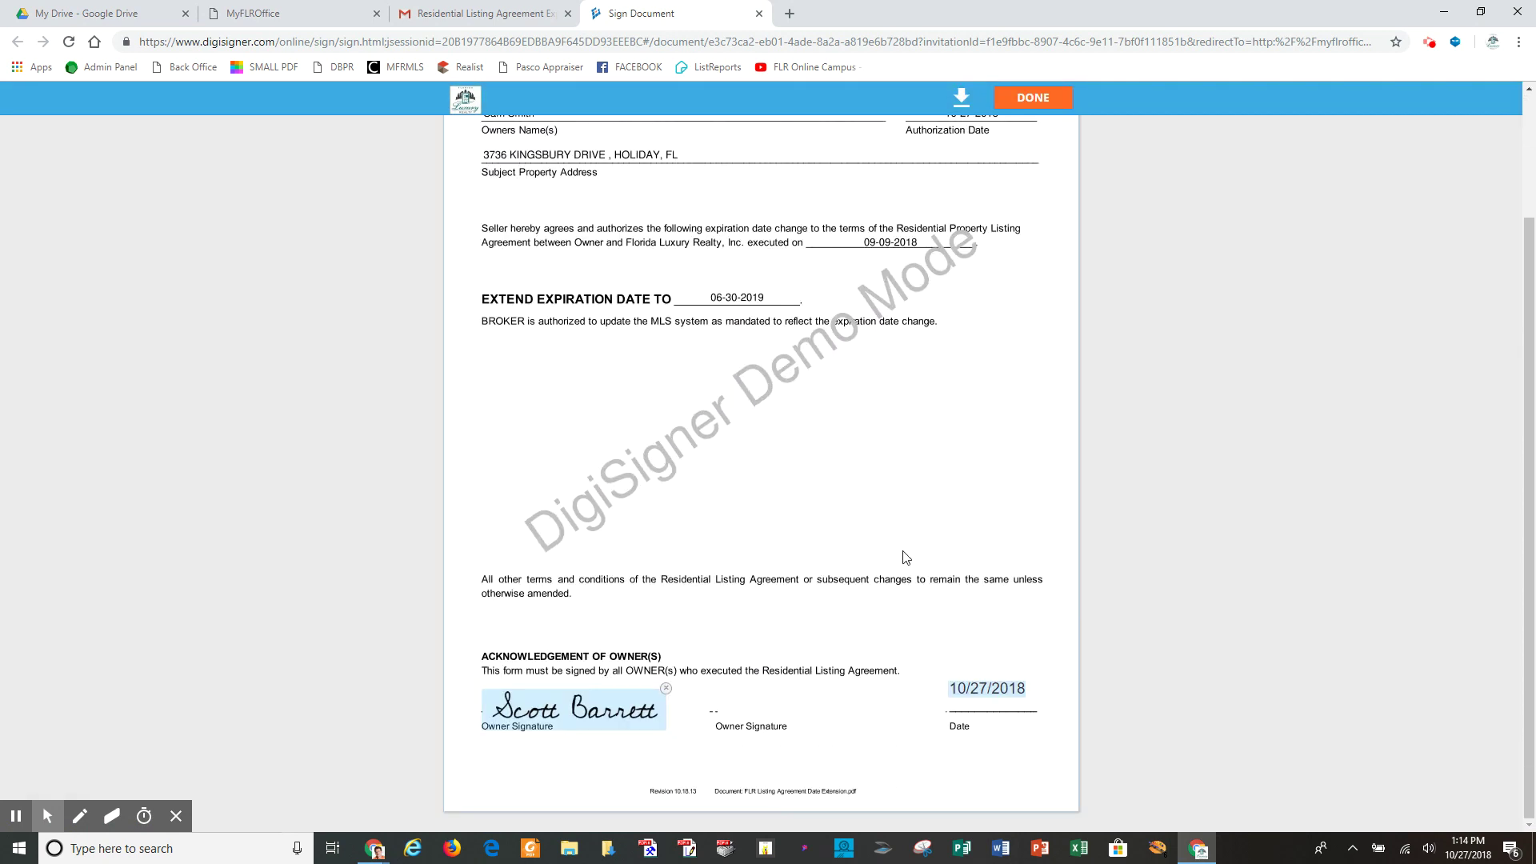
pyautogui.scroll(2, 902, 555)
pyautogui.click(1032, 96)
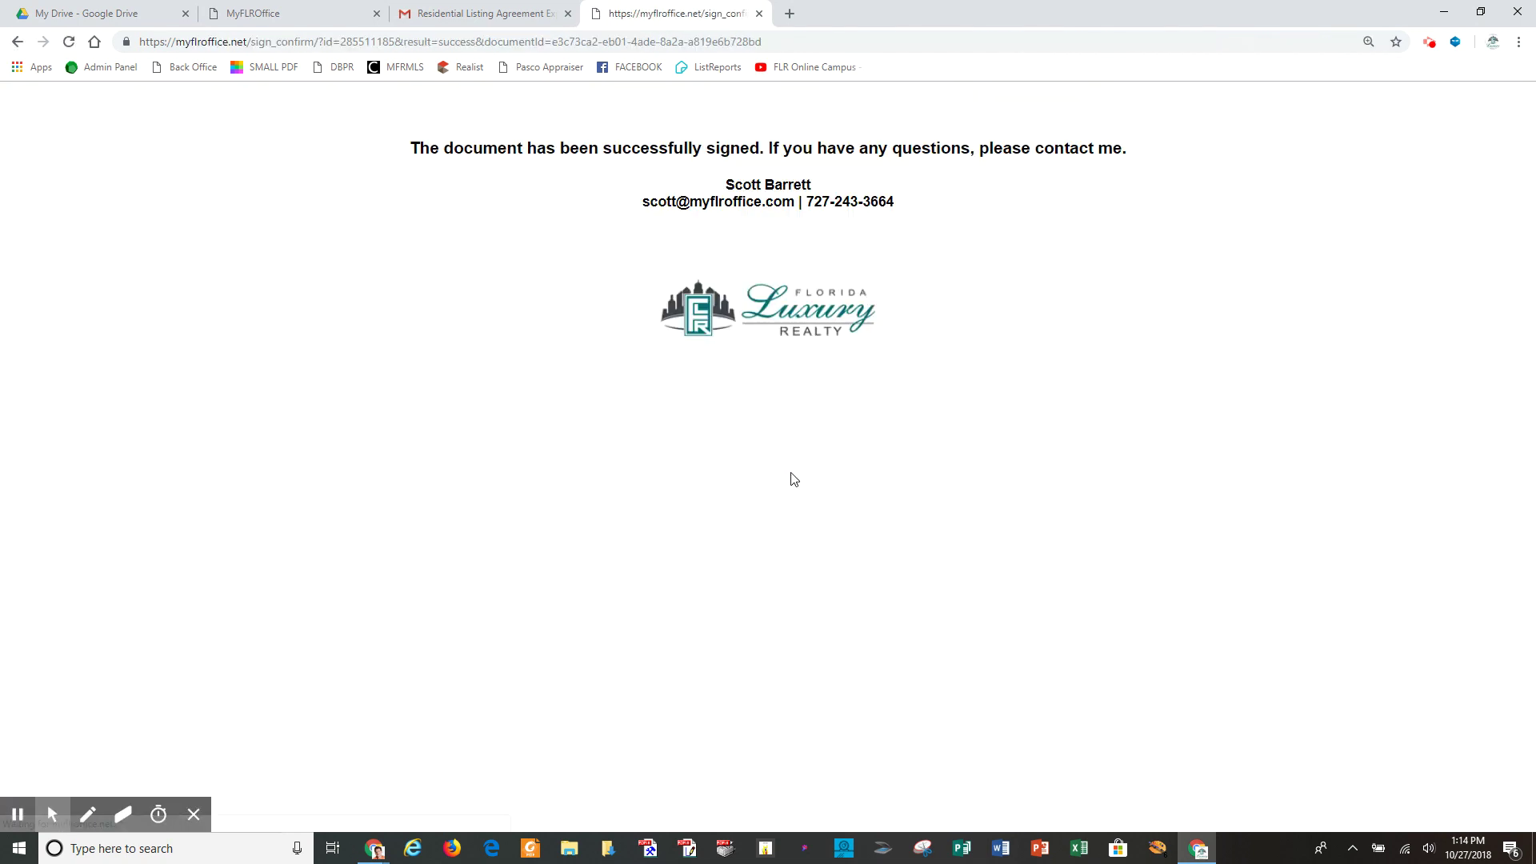
pyautogui.click(432, 14)
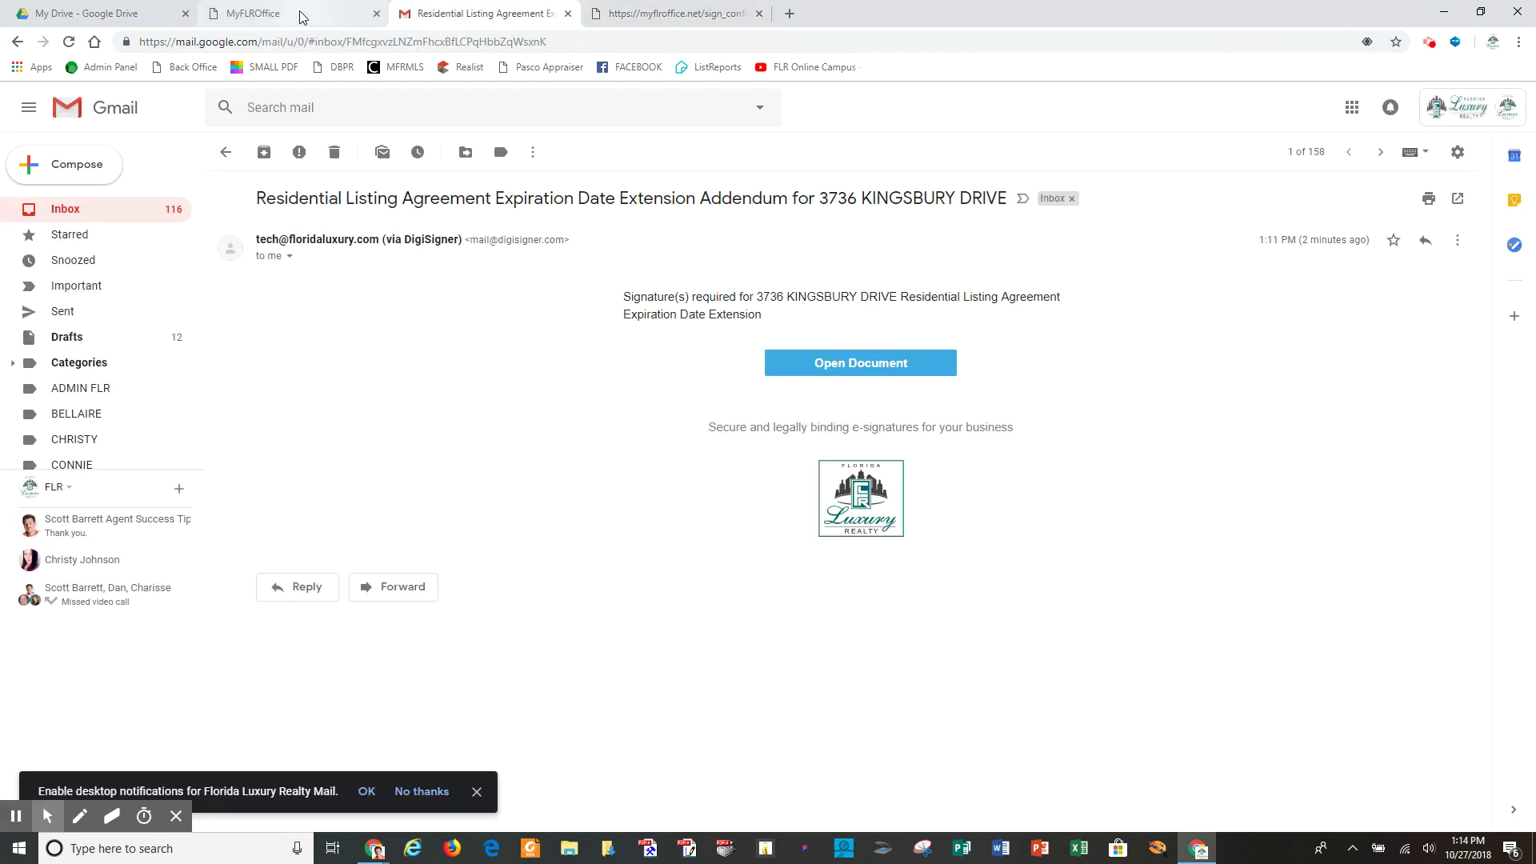
pyautogui.click(64, 210)
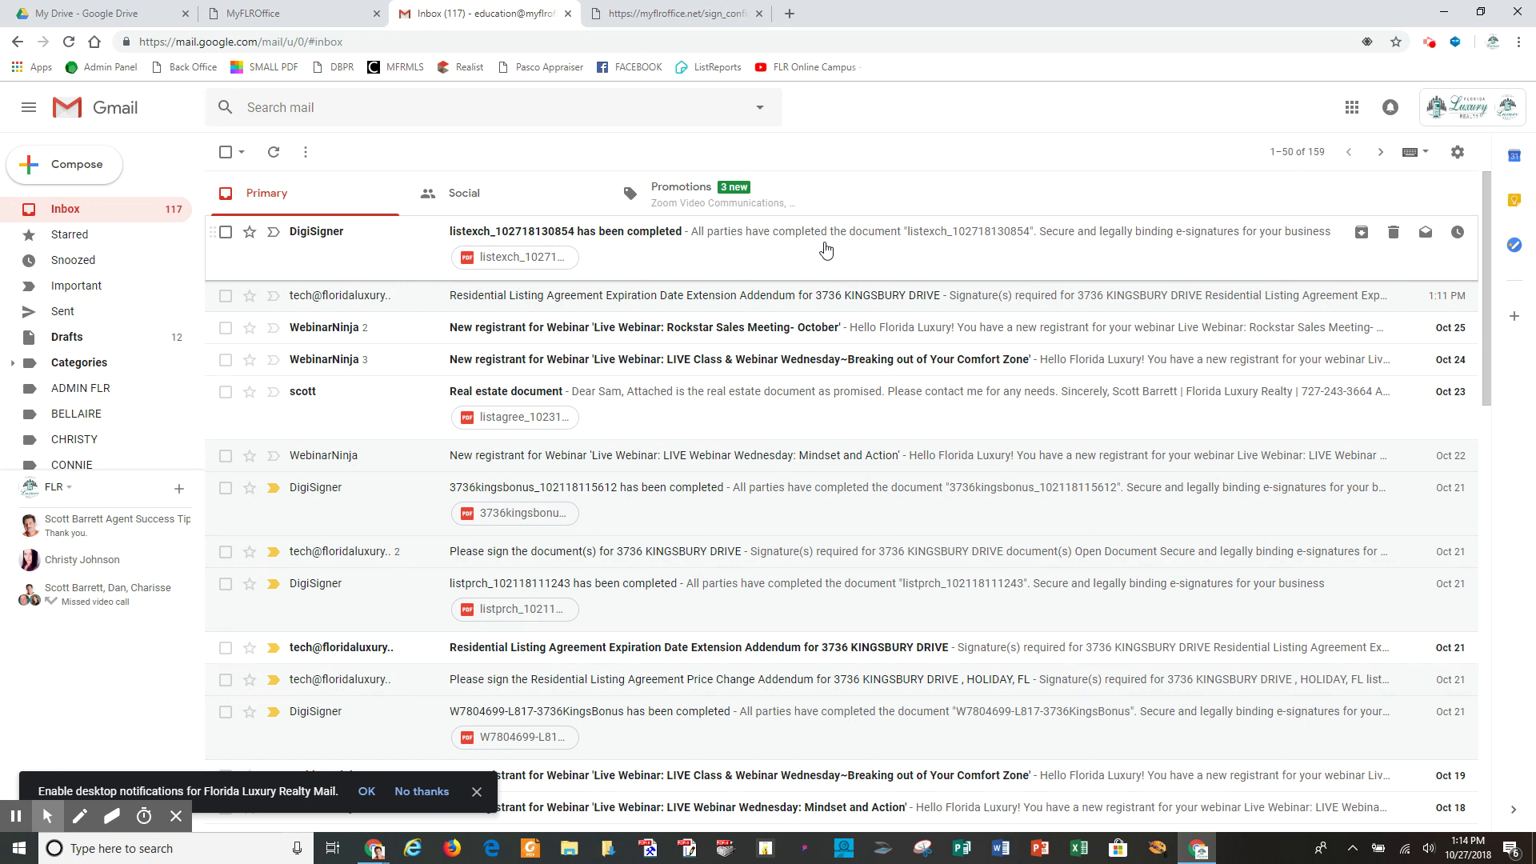
pyautogui.click(256, 13)
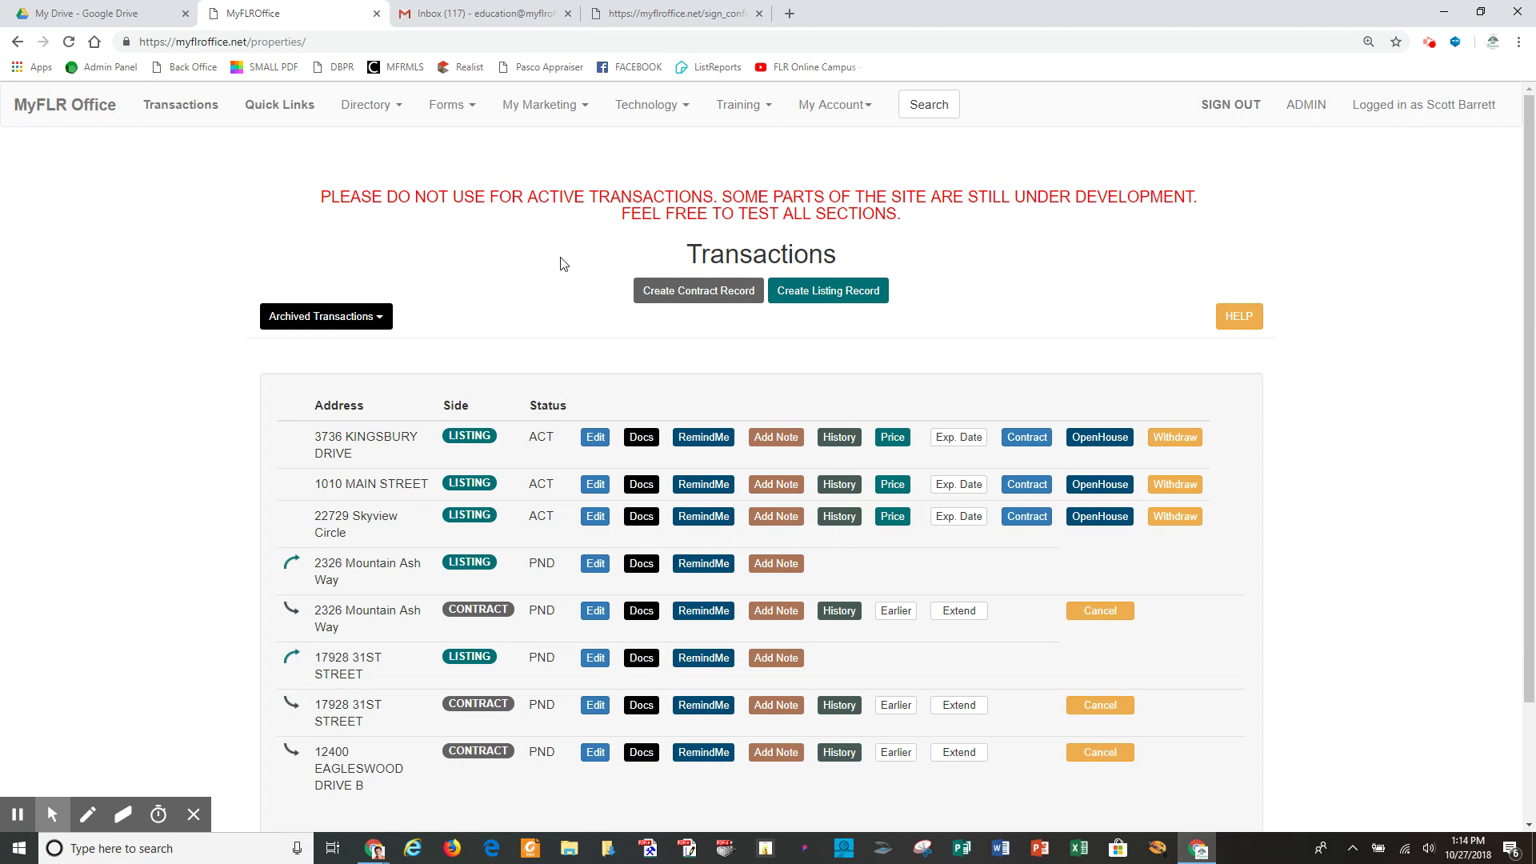
pyautogui.click(649, 436)
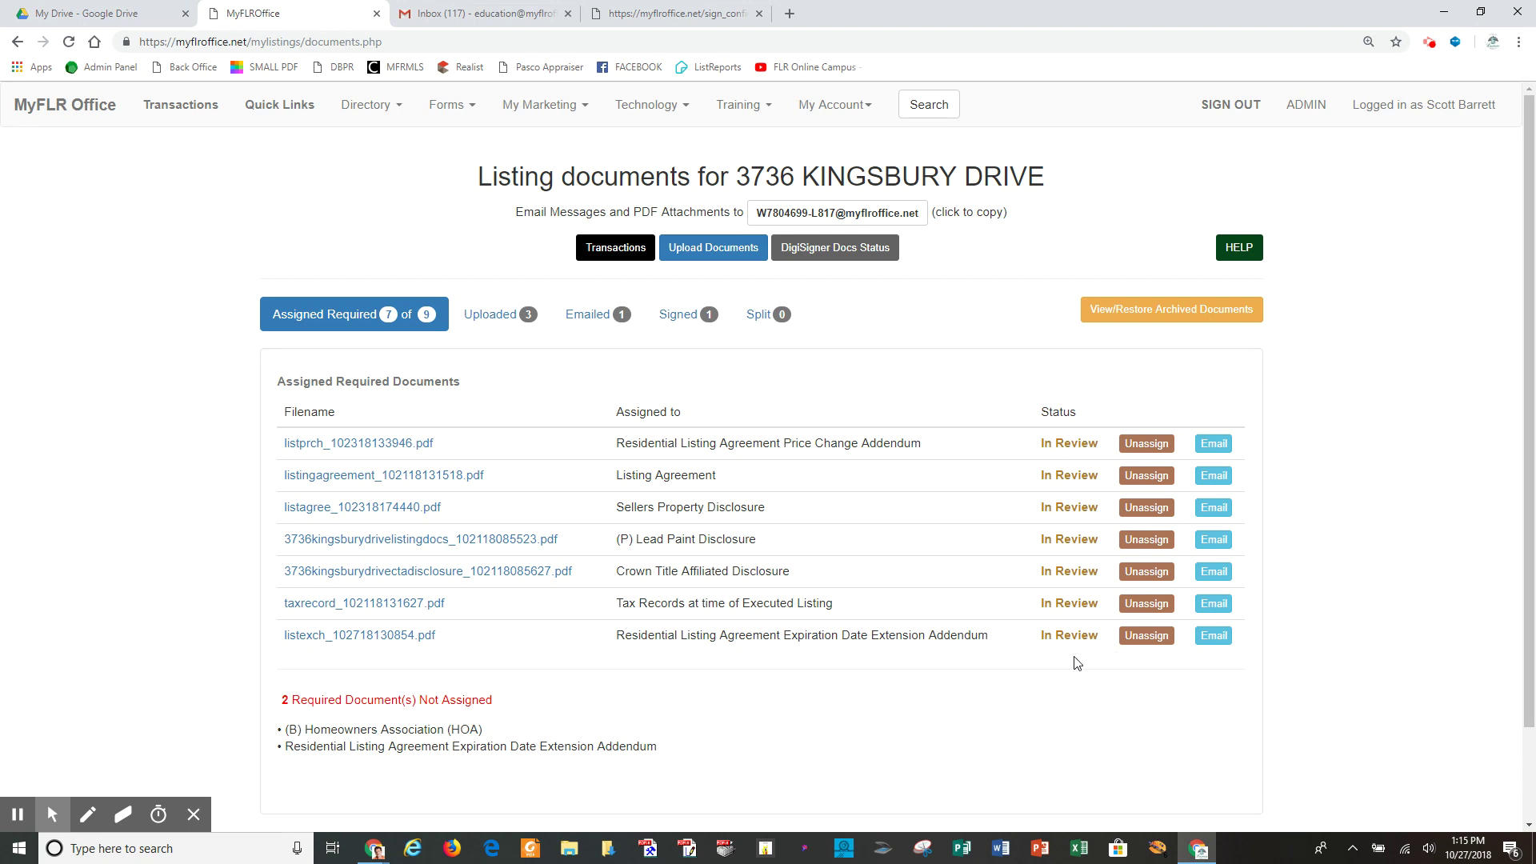
pyautogui.click(828, 255)
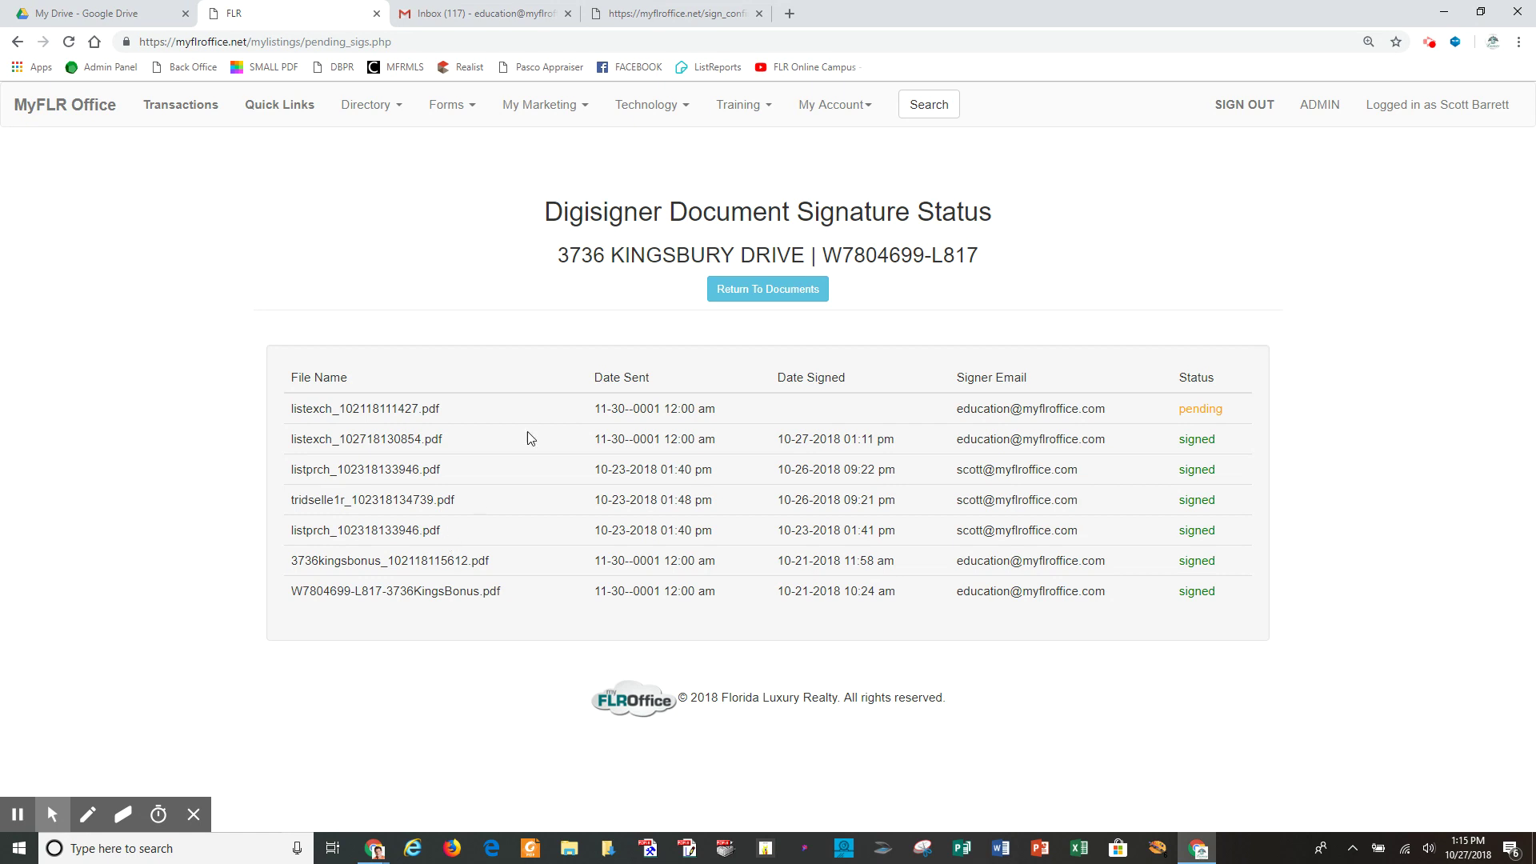
pyautogui.click(712, 296)
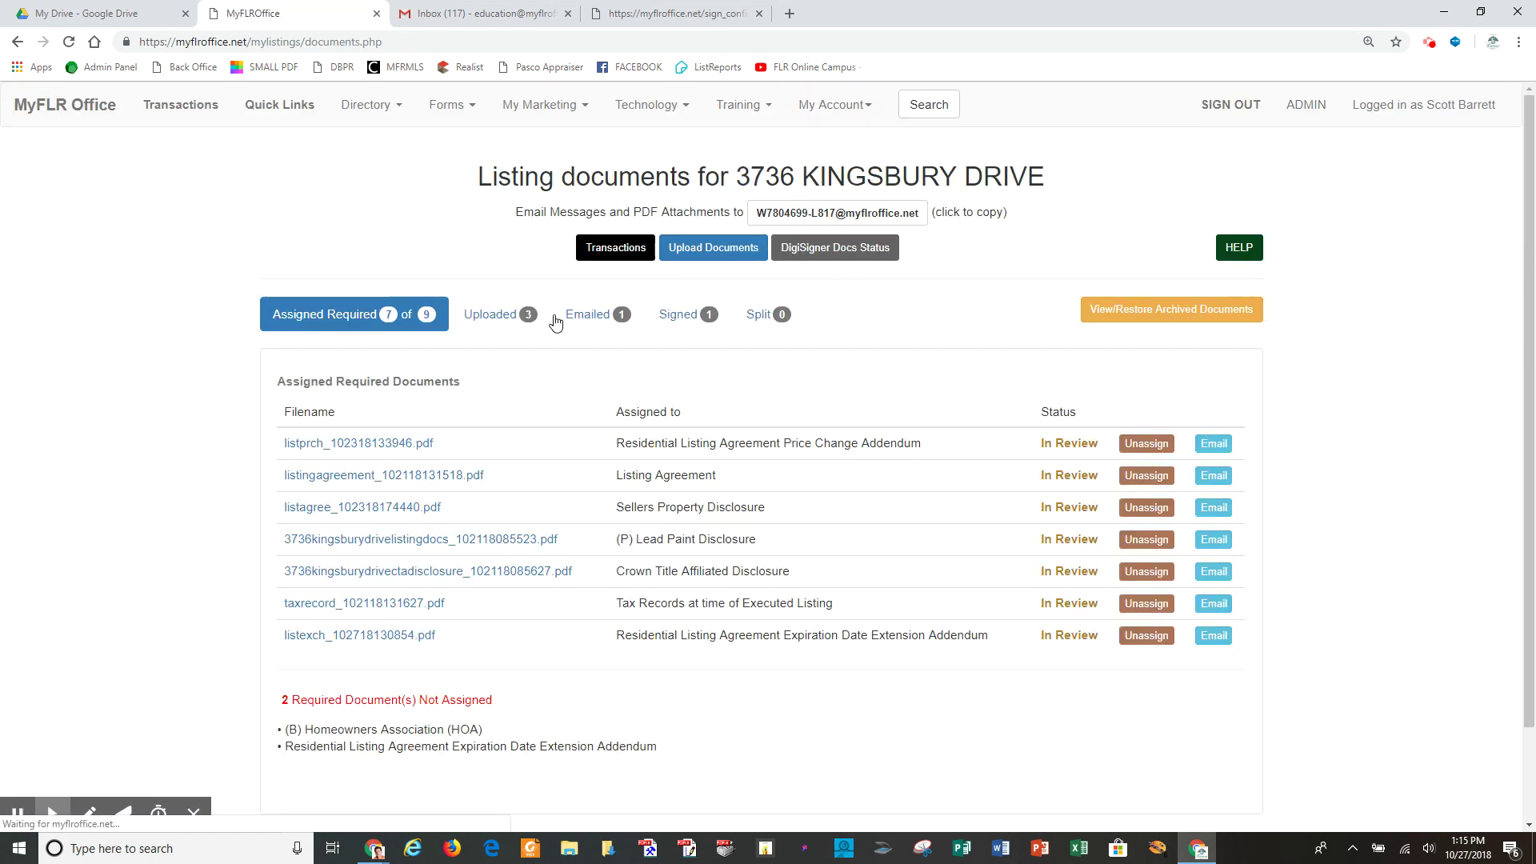